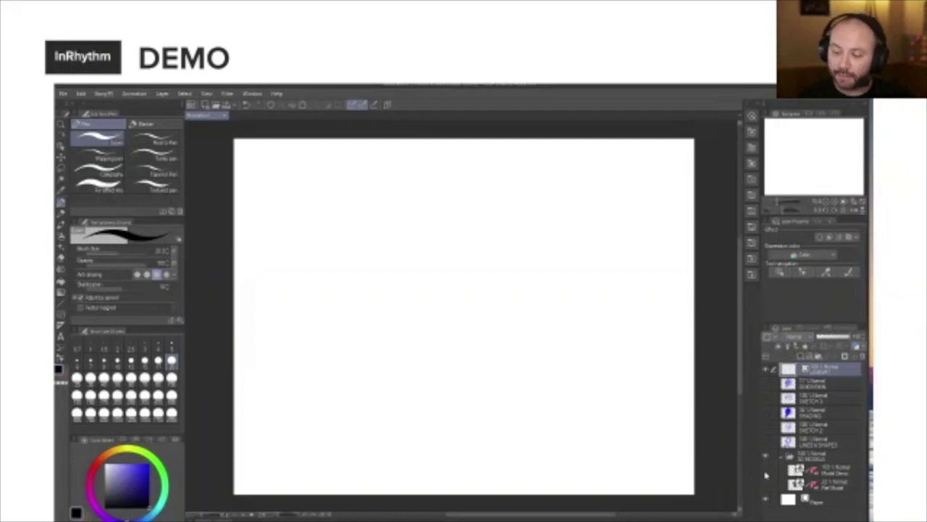
# Step: Show the Model Demo layer and select its 3D figure with the Object tool
pyautogui.click(766, 471)
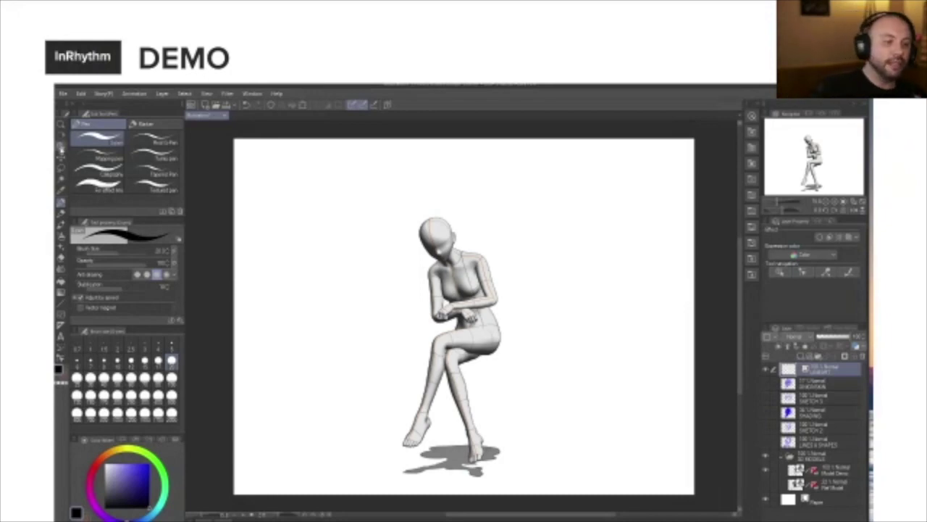
pyautogui.click(63, 149)
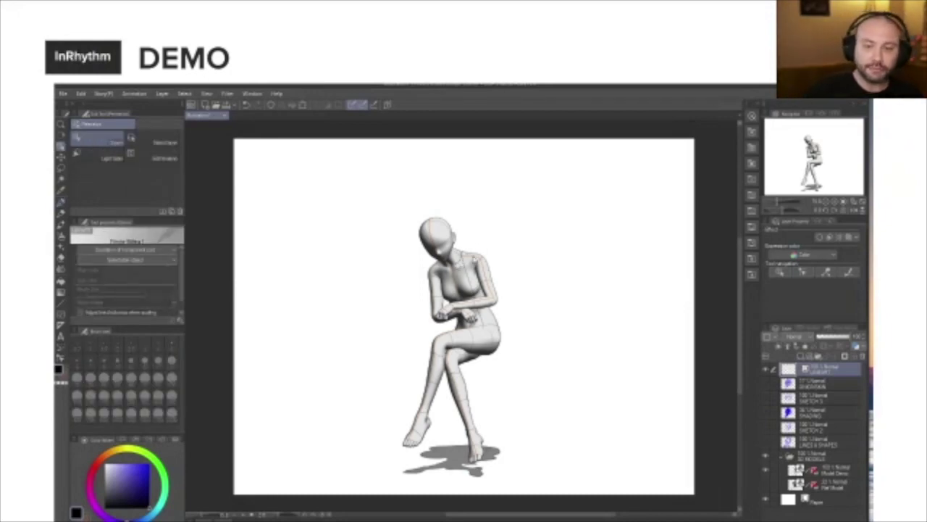
pyautogui.click(838, 473)
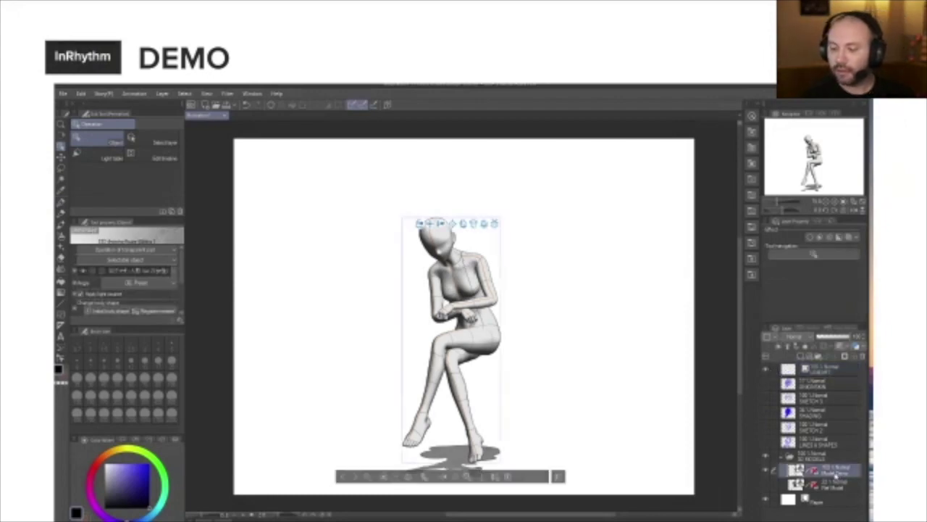
# Step: Repose the 3D figure's torso, arm, leg and head, and frame it as a close-up of the upper body
pyautogui.moveTo(459, 265); pyautogui.dragTo(482, 263)
pyautogui.moveTo(502, 298); pyautogui.dragTo(520, 301)
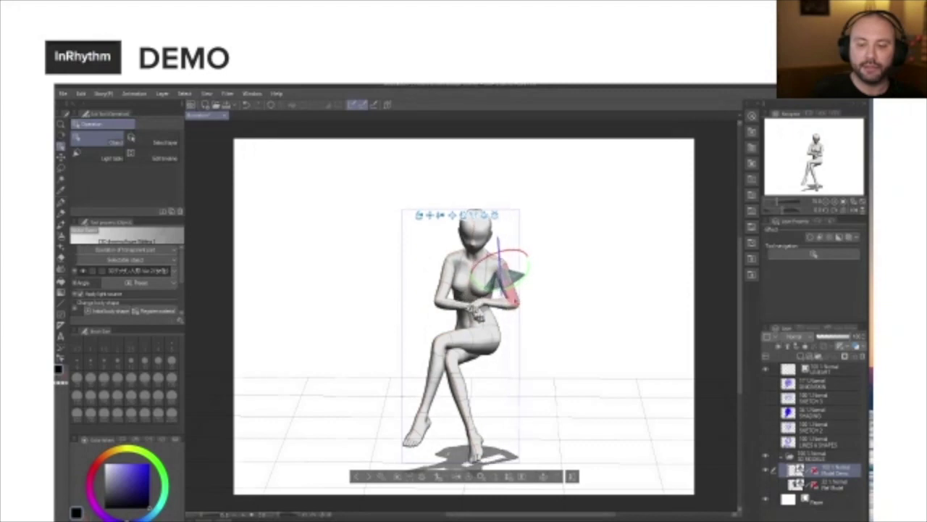
pyautogui.moveTo(447, 347); pyautogui.dragTo(483, 349)
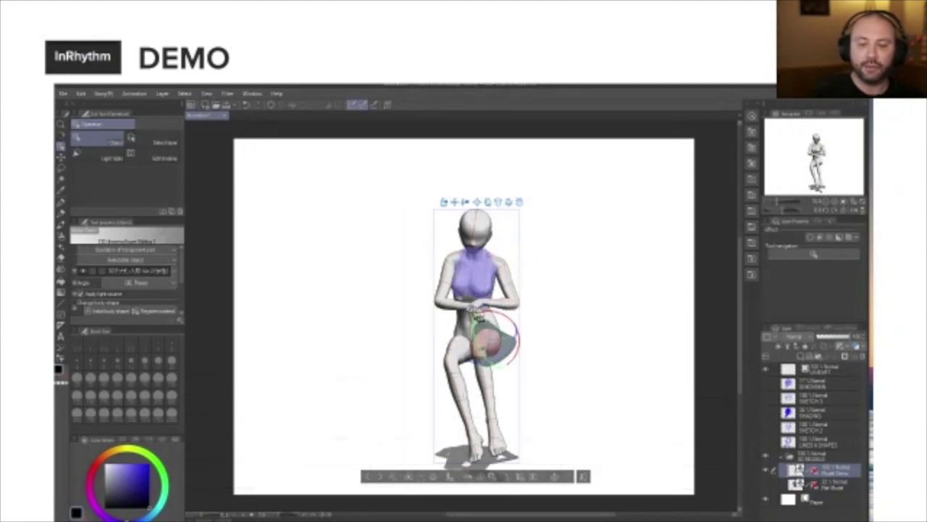
pyautogui.moveTo(463, 307); pyautogui.dragTo(466, 297)
pyautogui.click(476, 223)
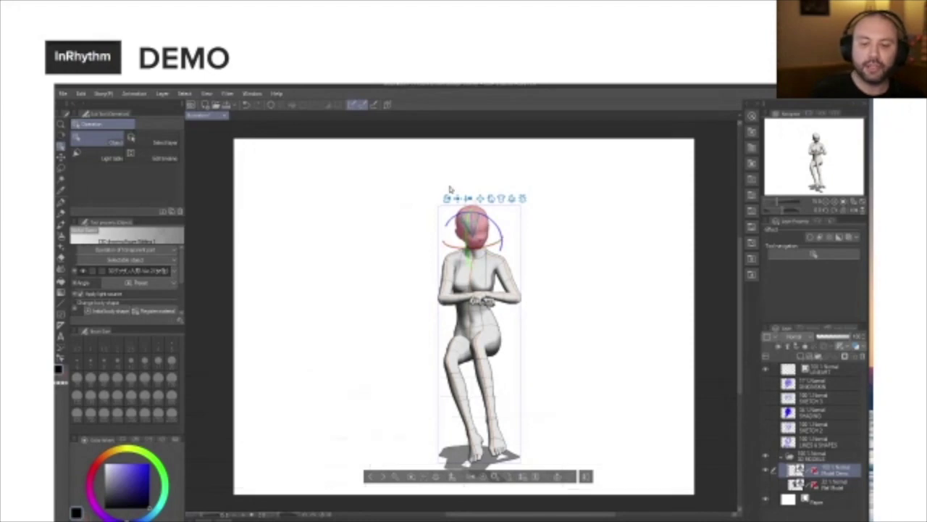
pyautogui.moveTo(447, 199); pyautogui.dragTo(437, 131)
pyautogui.moveTo(317, 138); pyautogui.dragTo(315, 94)
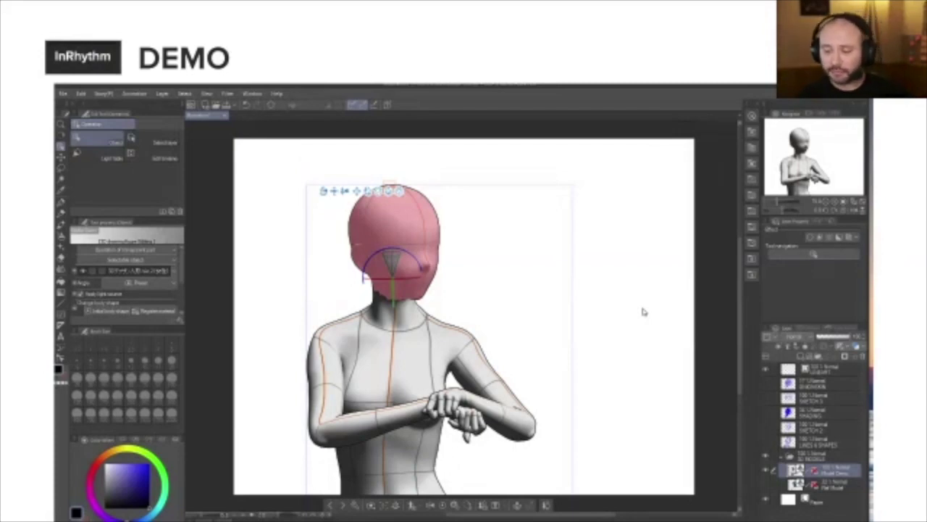
# Step: Hide the Model Demo layer, show the Ref Model layer and adjust its opacity so the head-and-shoulders model is faint
pyautogui.click(766, 470)
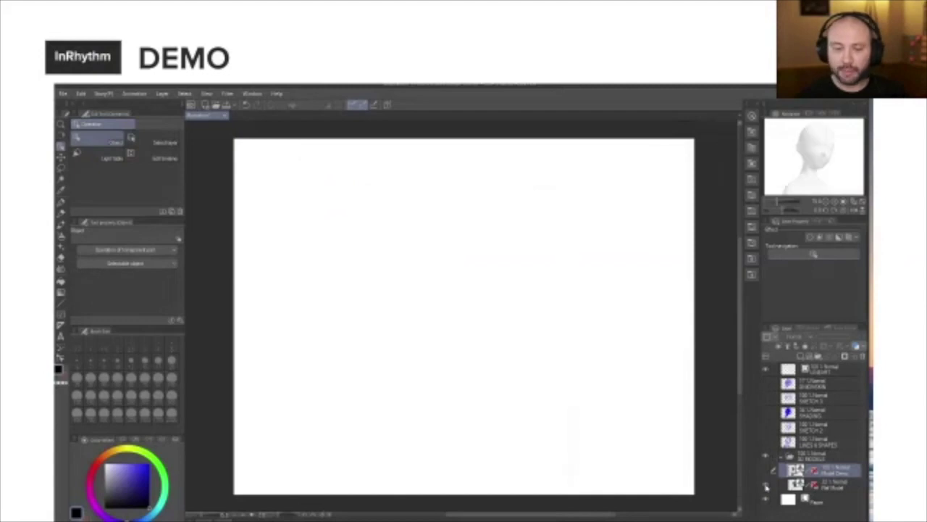
pyautogui.click(765, 485)
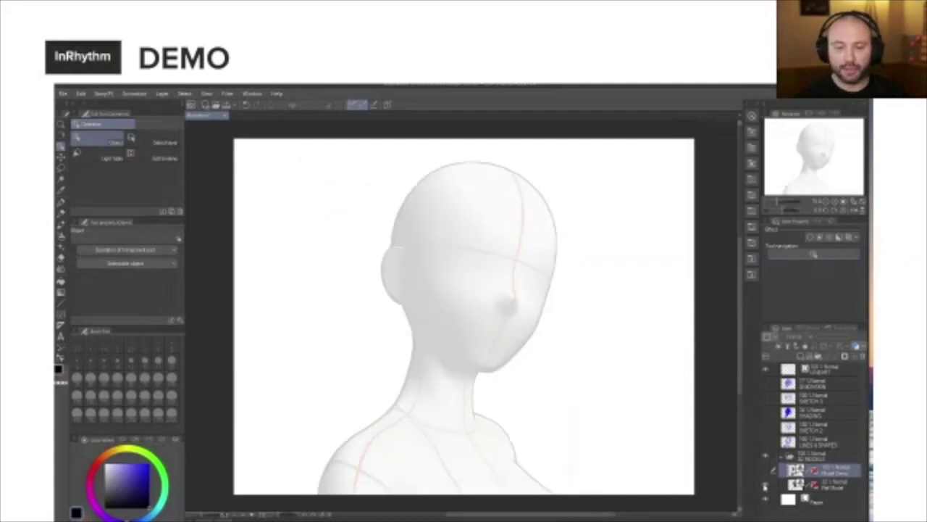
pyautogui.click(832, 487)
pyautogui.moveTo(826, 339); pyautogui.dragTo(842, 339)
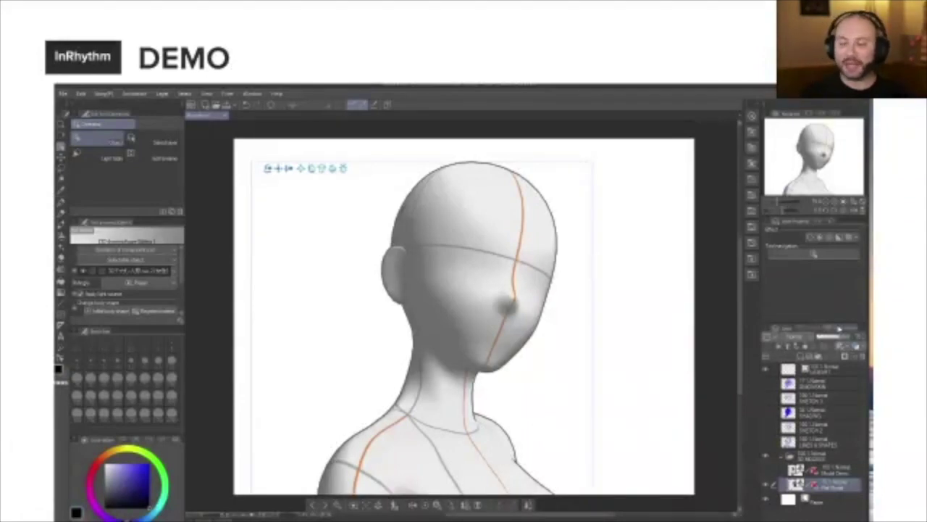
pyautogui.moveTo(839, 329); pyautogui.dragTo(827, 331)
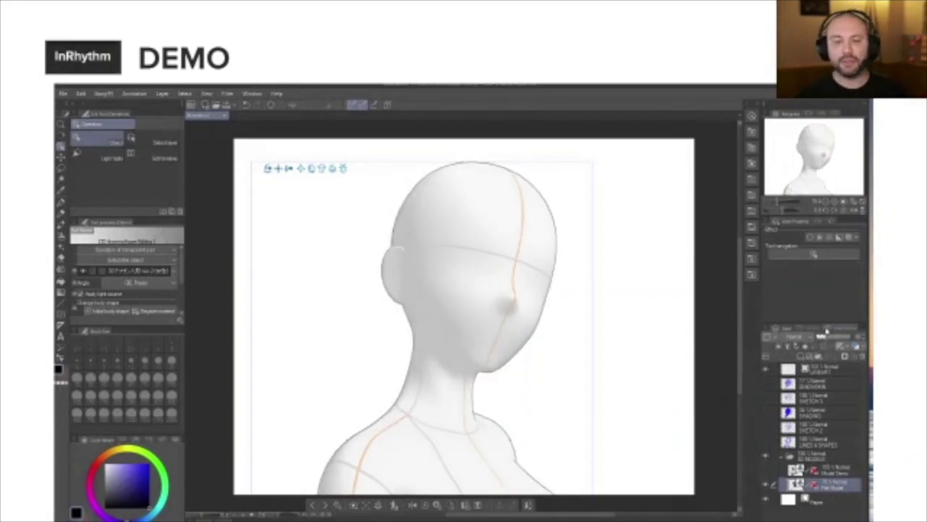
# Step: Add a new layer above LINES & SHAPES and prepare the Mechanical pencil with blue as the drawing color
pyautogui.click(844, 442)
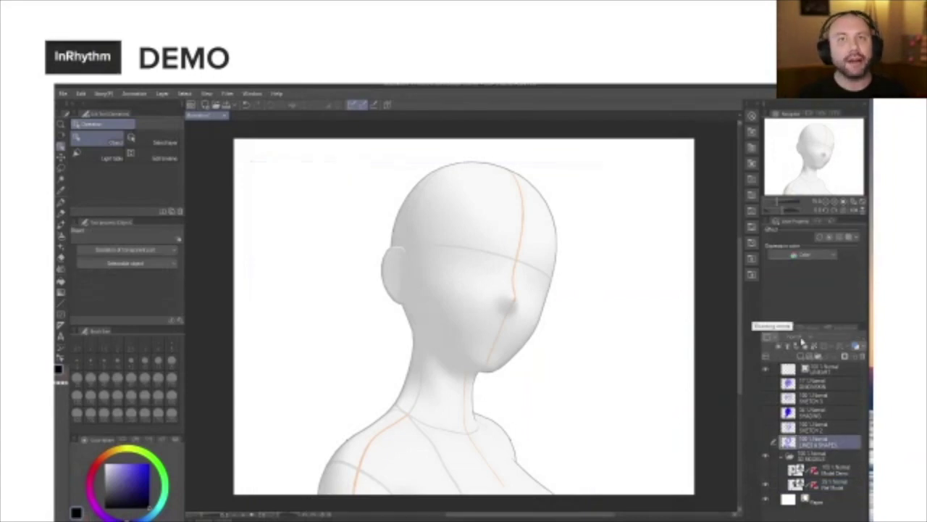
pyautogui.click(62, 215)
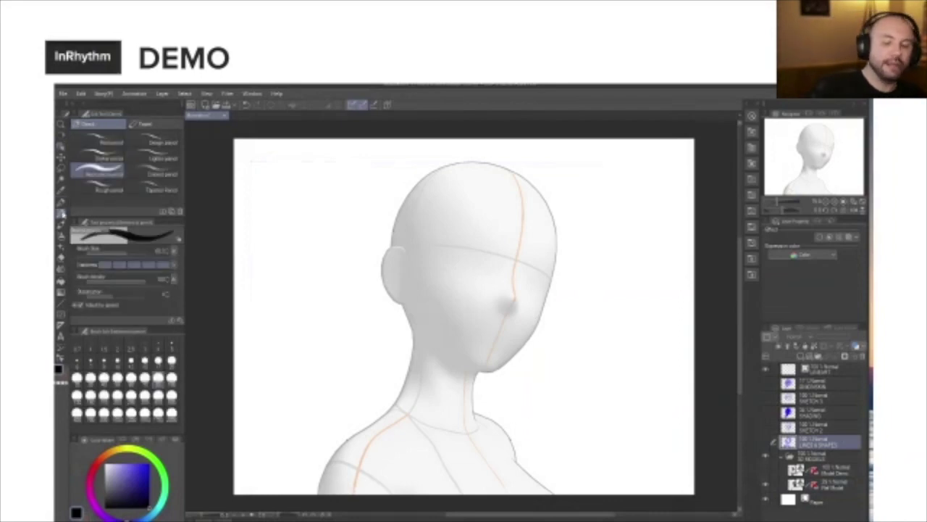
pyautogui.hotkey('ctrl', 'shift', 'n')
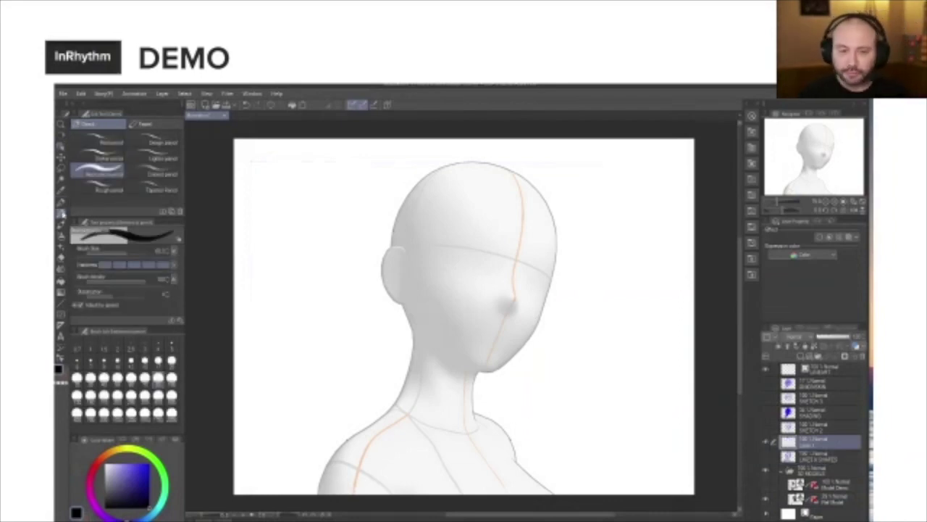
pyautogui.moveTo(431, 170)
pyautogui.mouseDown()
pyautogui.moveTo(391, 219)
pyautogui.moveTo(412, 330)
pyautogui.moveTo(436, 350)
pyautogui.mouseUp()
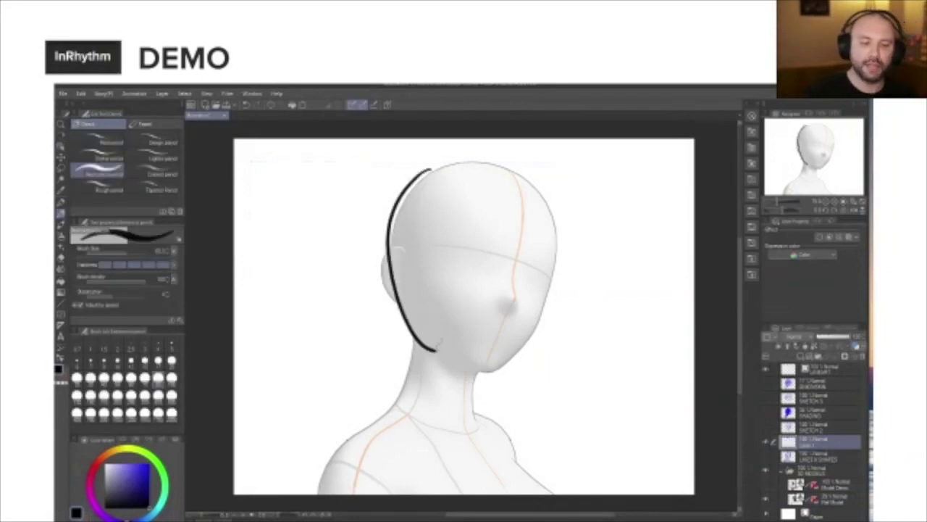
pyautogui.hotkey('ctrl', 'z')
pyautogui.click(145, 470)
# Step: Sketch overlapping head ovals, a short neck center line and a circle at each shoulder over the reference model
pyautogui.moveTo(439, 164)
pyautogui.mouseDown()
pyautogui.moveTo(376, 292)
pyautogui.moveTo(530, 344)
pyautogui.moveTo(442, 176)
pyautogui.moveTo(439, 396)
pyautogui.mouseUp()
pyautogui.moveTo(481, 163)
pyautogui.mouseDown()
pyautogui.moveTo(472, 162)
pyautogui.moveTo(563, 300)
pyautogui.moveTo(403, 218)
pyautogui.mouseUp()
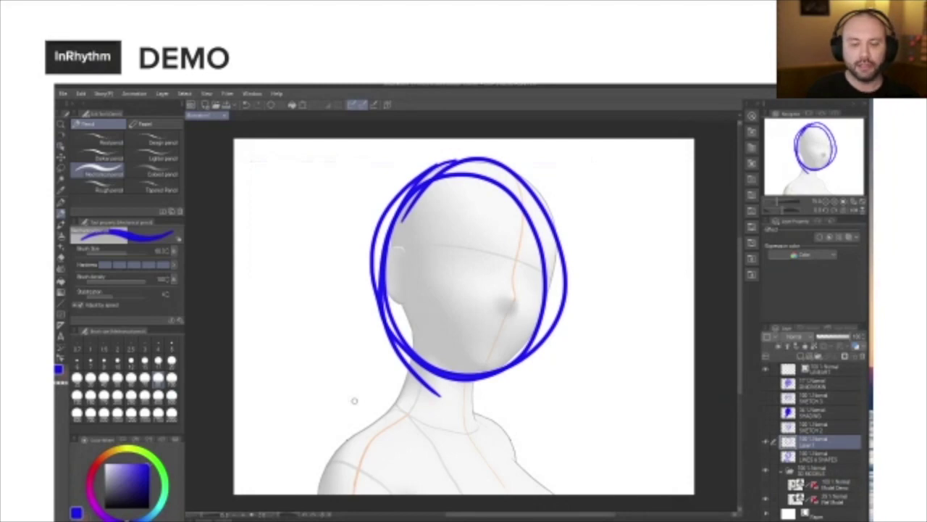
pyautogui.moveTo(448, 357); pyautogui.dragTo(437, 411)
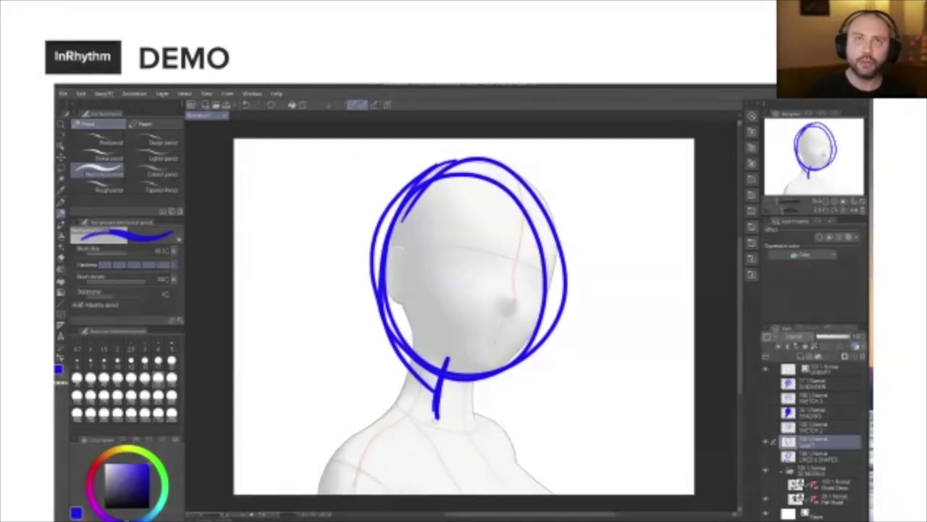
pyautogui.moveTo(362, 444)
pyautogui.mouseDown()
pyautogui.moveTo(335, 487)
pyautogui.moveTo(322, 453)
pyautogui.moveTo(348, 446)
pyautogui.mouseUp()
pyautogui.moveTo(486, 428)
pyautogui.mouseDown()
pyautogui.moveTo(500, 453)
pyautogui.moveTo(474, 424)
pyautogui.mouseUp()
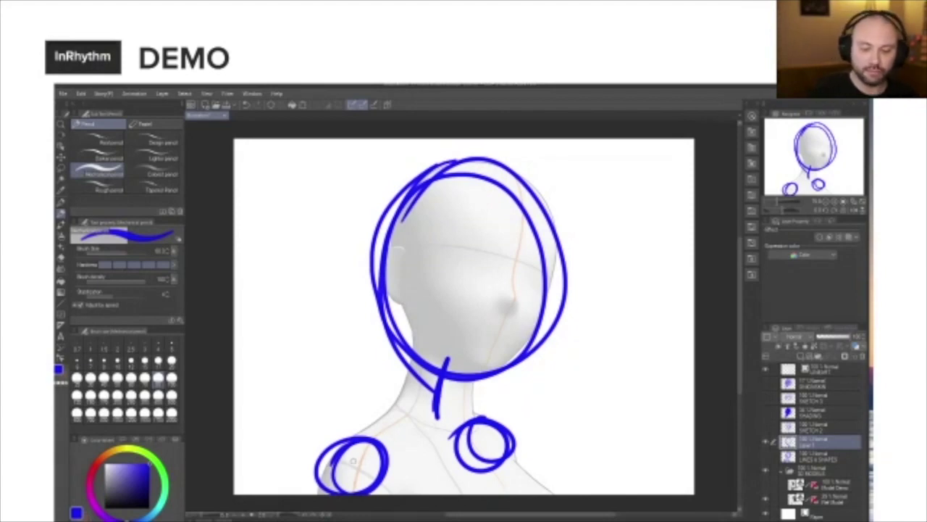
# Step: Connect the shoulder circles with a collarbone line and block in the neck cylinder, shoulder slopes and upper torso
pyautogui.moveTo(354, 465)
pyautogui.mouseDown()
pyautogui.moveTo(504, 430)
pyautogui.moveTo(355, 468)
pyautogui.mouseUp()
pyautogui.moveTo(411, 356)
pyautogui.mouseDown()
pyautogui.moveTo(399, 406)
pyautogui.moveTo(468, 414)
pyautogui.mouseUp()
pyautogui.moveTo(473, 380); pyautogui.dragTo(471, 417)
pyautogui.moveTo(330, 445)
pyautogui.mouseDown()
pyautogui.moveTo(458, 404)
pyautogui.moveTo(449, 398)
pyautogui.moveTo(529, 447)
pyautogui.moveTo(330, 462)
pyautogui.moveTo(315, 494)
pyautogui.moveTo(512, 442)
pyautogui.moveTo(523, 494)
pyautogui.mouseUp()
pyautogui.moveTo(531, 451); pyautogui.dragTo(572, 494)
# Step: Draw a curved vertical center line and a horizontal brow line across the head, and reinforce the far side of the skull
pyautogui.moveTo(521, 171)
pyautogui.mouseDown()
pyautogui.moveTo(530, 202)
pyautogui.moveTo(490, 358)
pyautogui.moveTo(465, 370)
pyautogui.mouseUp()
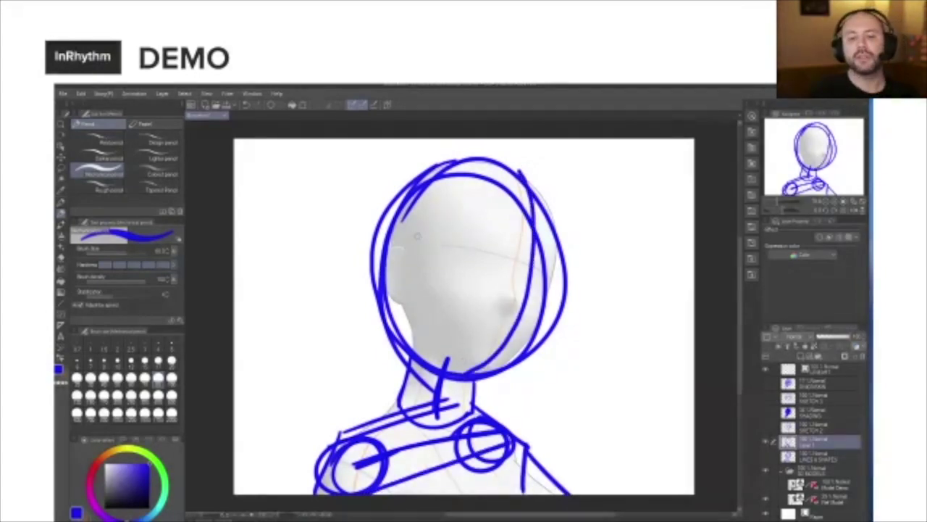
pyautogui.moveTo(380, 248)
pyautogui.mouseDown()
pyautogui.moveTo(421, 236)
pyautogui.moveTo(519, 241)
pyautogui.moveTo(558, 273)
pyautogui.mouseUp()
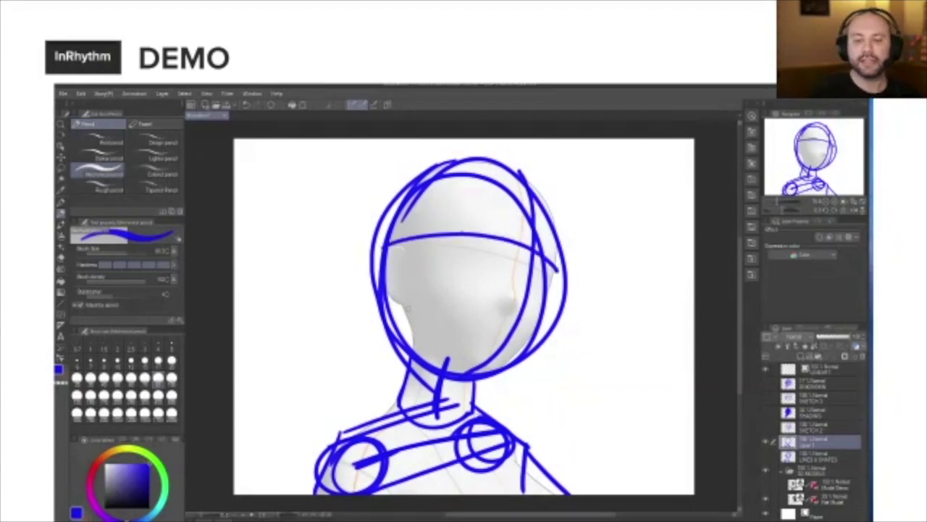
pyautogui.moveTo(486, 157); pyautogui.dragTo(564, 315)
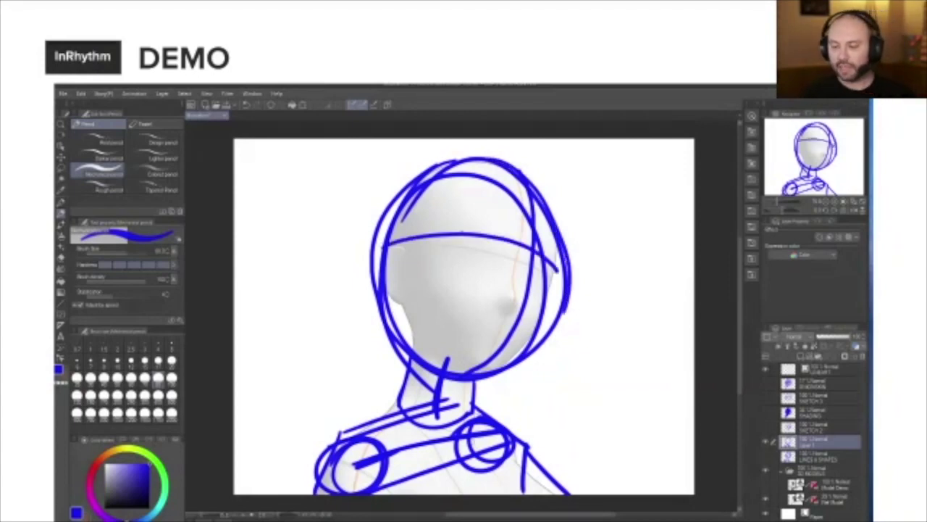
# Step: Hide Layer 1 and the 3D models folder, and show the LINES & SHAPES layer
pyautogui.click(765, 441)
pyautogui.click(765, 456)
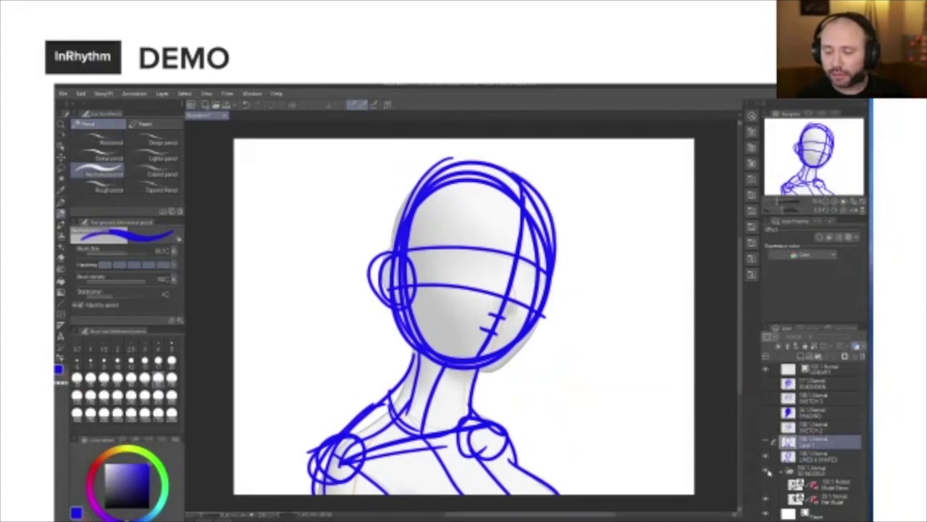
pyautogui.click(767, 471)
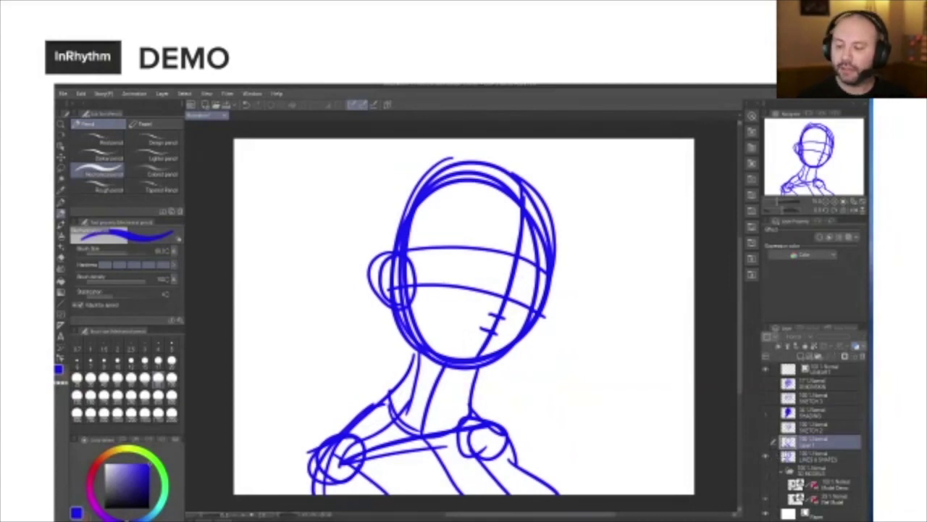
# Step: Fade the LINES & SHAPES layer by lowering its opacity, and add a new layer above it
pyautogui.click(834, 459)
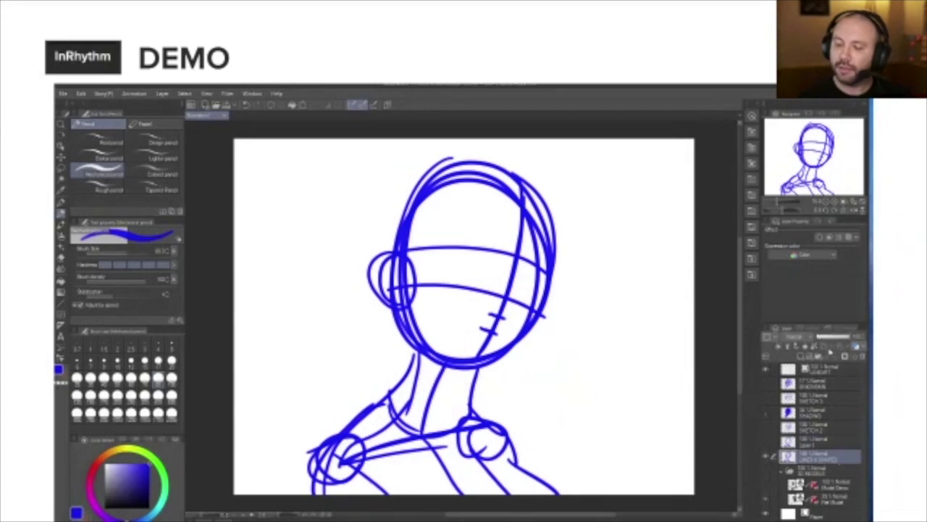
pyautogui.moveTo(844, 338); pyautogui.dragTo(824, 338)
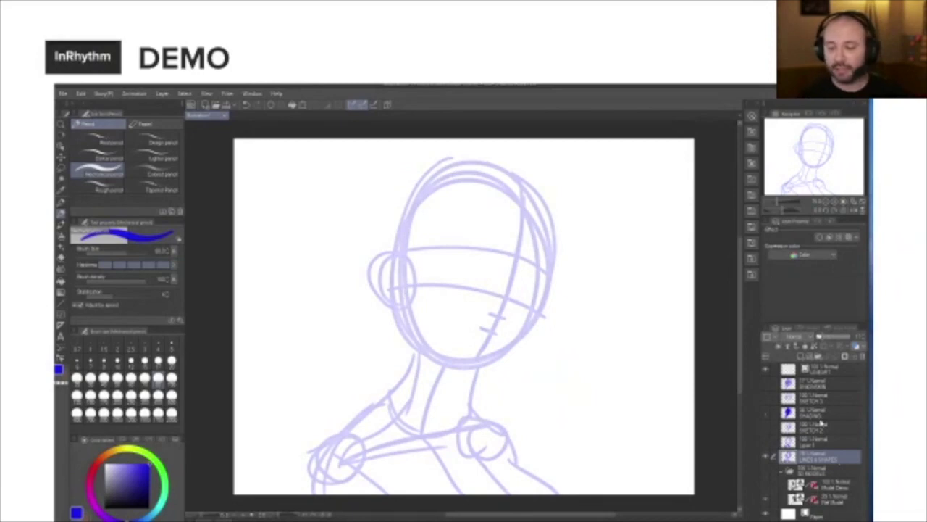
pyautogui.hotkey('ctrl', 'shift', 'n')
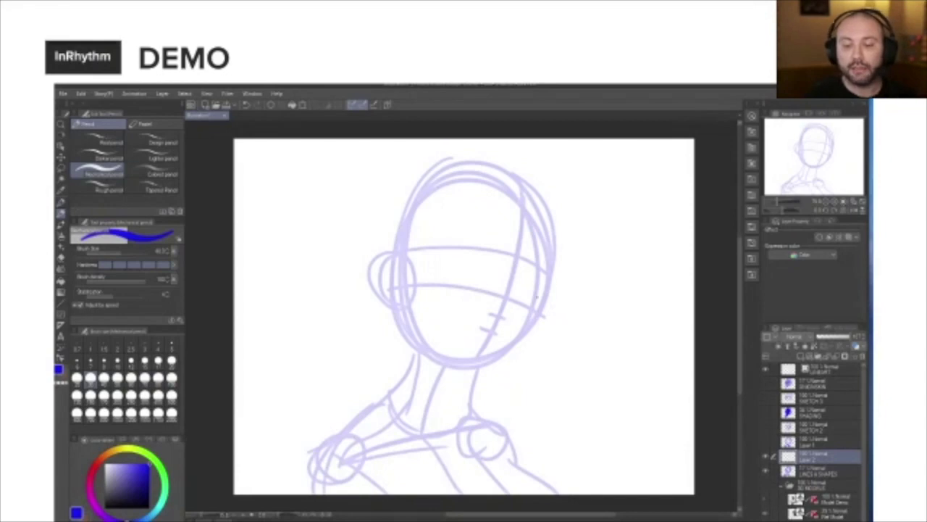
# Step: Sketch the head outline with thin overlapping blue strokes following the faded construction oval
pyautogui.moveTo(550, 271); pyautogui.dragTo(541, 304)
pyautogui.moveTo(526, 334)
pyautogui.mouseDown()
pyautogui.moveTo(471, 358)
pyautogui.moveTo(409, 338)
pyautogui.moveTo(384, 235)
pyautogui.moveTo(482, 178)
pyautogui.mouseUp()
pyautogui.moveTo(414, 190)
pyautogui.mouseDown()
pyautogui.moveTo(553, 233)
pyautogui.moveTo(555, 296)
pyautogui.mouseUp()
pyautogui.moveTo(557, 259)
pyautogui.mouseDown()
pyautogui.moveTo(468, 168)
pyautogui.moveTo(433, 355)
pyautogui.mouseUp()
pyautogui.moveTo(395, 217)
pyautogui.mouseDown()
pyautogui.moveTo(536, 200)
pyautogui.moveTo(518, 317)
pyautogui.mouseUp()
pyautogui.moveTo(545, 215)
pyautogui.mouseDown()
pyautogui.moveTo(554, 233)
pyautogui.moveTo(528, 329)
pyautogui.moveTo(481, 358)
pyautogui.mouseUp()
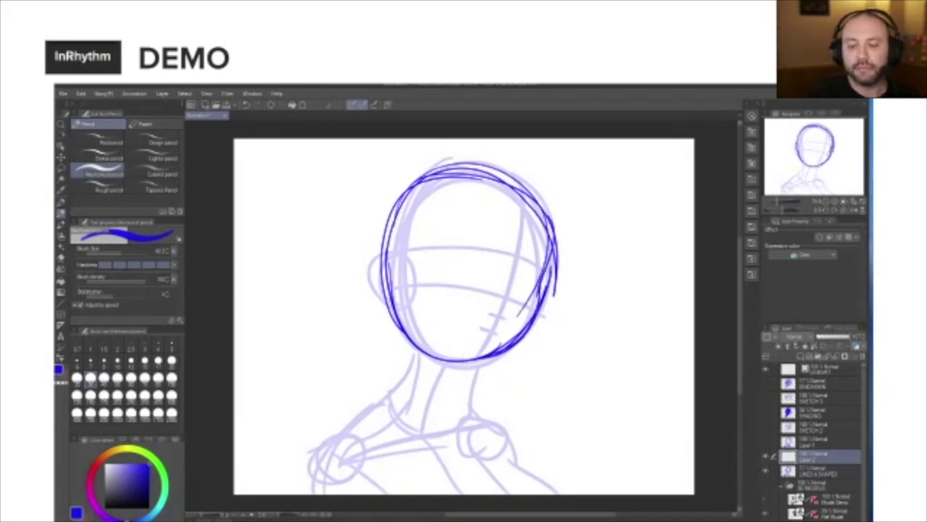
pyautogui.moveTo(542, 310); pyautogui.dragTo(497, 349)
# Step: Draw the two curved horizontal guide lines across the face, at brow level and below the eyes
pyautogui.moveTo(394, 262)
pyautogui.mouseDown()
pyautogui.moveTo(410, 284)
pyautogui.moveTo(394, 253)
pyautogui.moveTo(391, 305)
pyautogui.moveTo(411, 289)
pyautogui.moveTo(541, 309)
pyautogui.mouseUp()
pyautogui.moveTo(418, 287); pyautogui.dragTo(468, 286)
pyautogui.moveTo(398, 255); pyautogui.dragTo(549, 268)
pyautogui.moveTo(468, 251); pyautogui.dragTo(551, 268)
pyautogui.moveTo(418, 245); pyautogui.dragTo(533, 260)
# Step: Trace the curved vertical center line of the face from the top of the head to the chin with repeated strokes
pyautogui.moveTo(490, 168); pyautogui.dragTo(526, 279)
pyautogui.moveTo(511, 183); pyautogui.dragTo(483, 356)
pyautogui.moveTo(521, 253); pyautogui.dragTo(482, 357)
pyautogui.moveTo(523, 201)
pyautogui.mouseDown()
pyautogui.moveTo(523, 280)
pyautogui.moveTo(492, 344)
pyautogui.moveTo(509, 318)
pyautogui.moveTo(493, 319)
pyautogui.moveTo(503, 334)
pyautogui.mouseUp()
# Step: Draw the back of the neck flowing into the shoulder and the front contour of the neck
pyautogui.moveTo(411, 334)
pyautogui.mouseDown()
pyautogui.moveTo(384, 398)
pyautogui.moveTo(364, 413)
pyautogui.mouseUp()
pyautogui.moveTo(482, 360); pyautogui.dragTo(469, 404)
pyautogui.moveTo(481, 360); pyautogui.dragTo(471, 417)
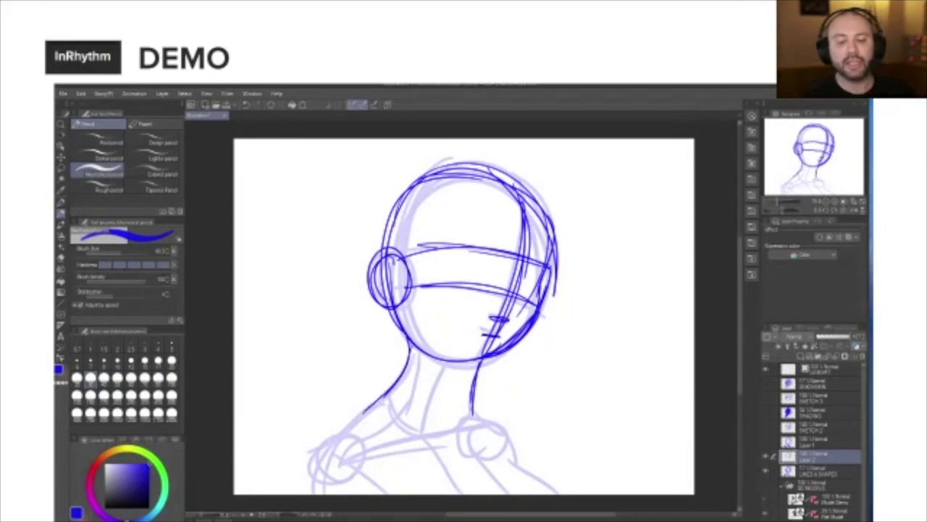
# Step: Hide Layer 2, then show and select the SKETCH 2 layer with the facial features
pyautogui.click(766, 455)
pyautogui.click(766, 428)
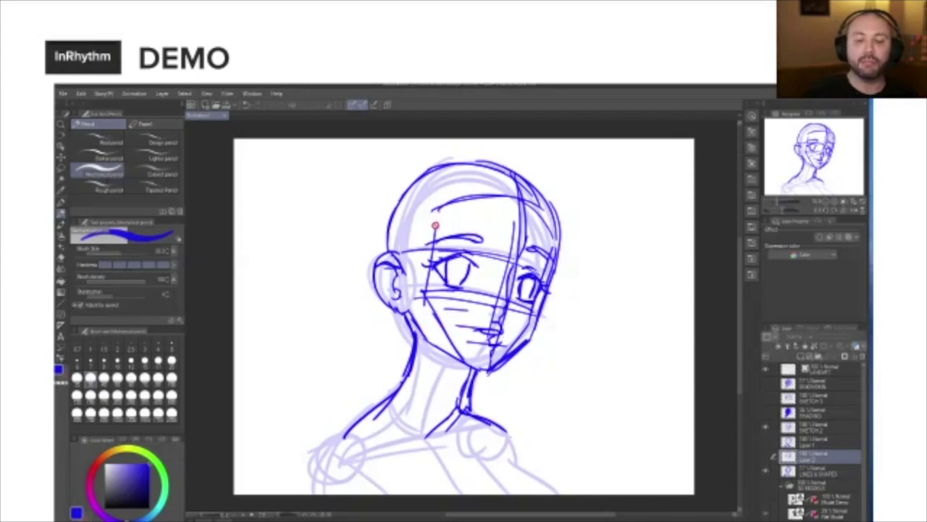
pyautogui.click(832, 428)
# Step: Draw guide lines across the forehead, brow and lower eye level on SKETCH 2, and hide the LINES & SHAPES layer
pyautogui.moveTo(437, 218); pyautogui.dragTo(559, 230)
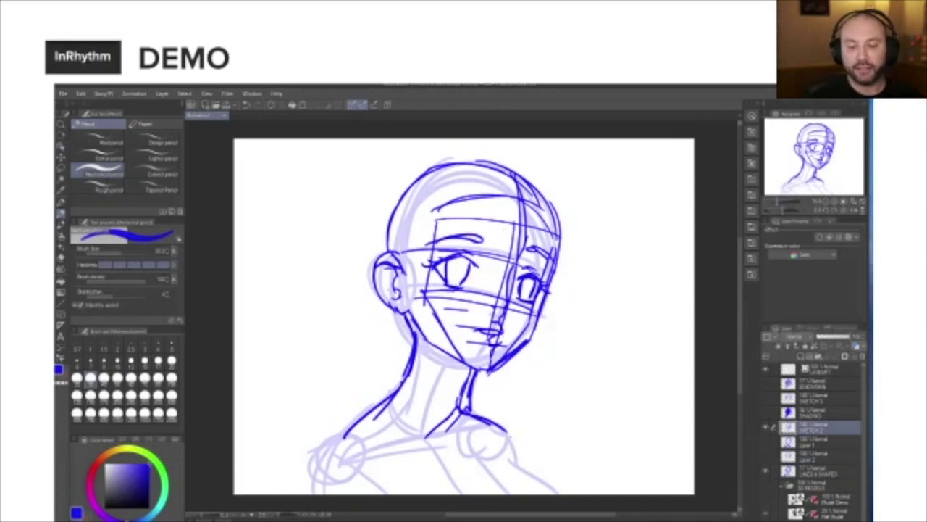
pyautogui.moveTo(402, 251)
pyautogui.mouseDown()
pyautogui.moveTo(473, 250)
pyautogui.moveTo(560, 273)
pyautogui.mouseUp()
pyautogui.moveTo(415, 288); pyautogui.dragTo(536, 312)
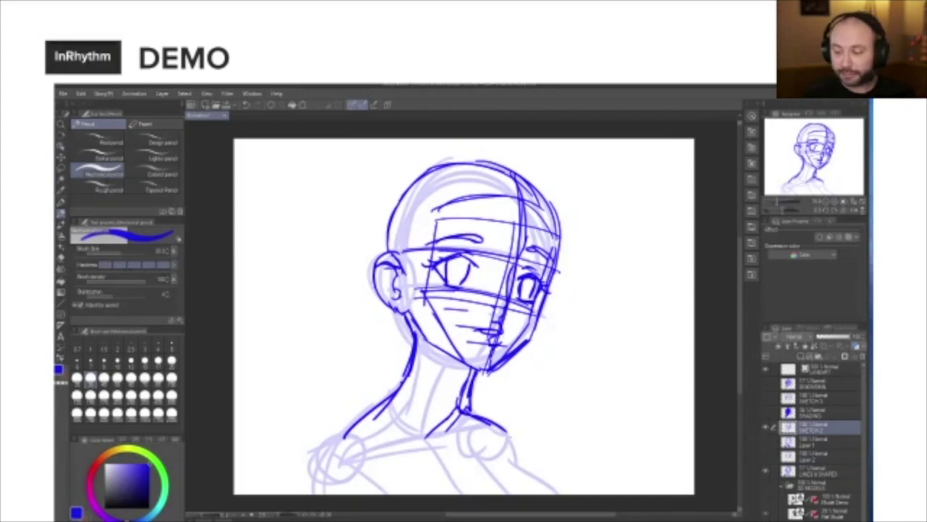
pyautogui.click(765, 472)
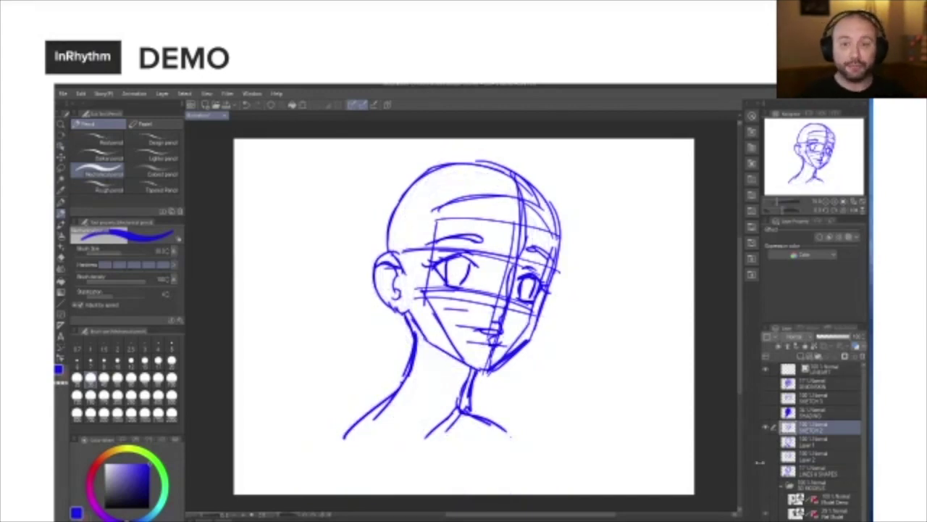
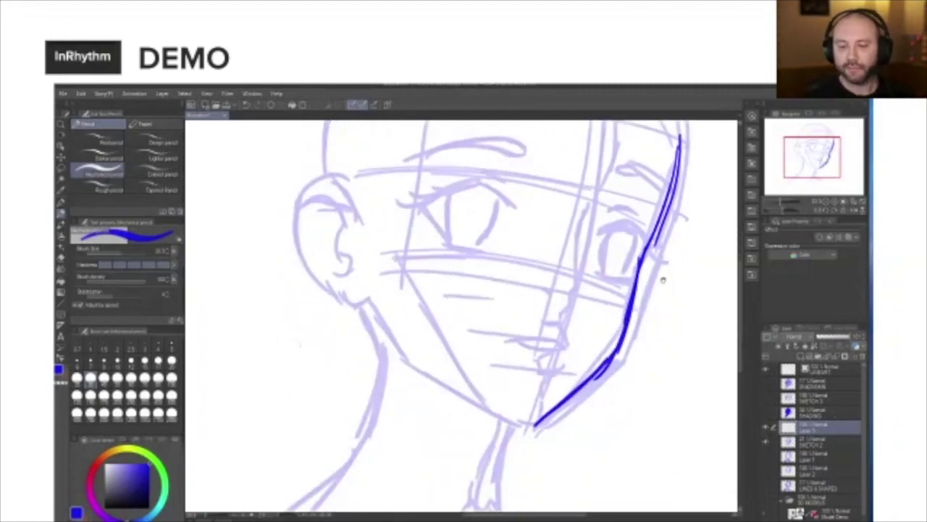
# Step: Draw the jaw contour from below the ear around the chin to the far cheek on the layer above the faded SKETCH 2
pyautogui.moveTo(665, 282); pyautogui.dragTo(614, 371)
pyautogui.moveTo(500, 362); pyautogui.dragTo(520, 281)
pyautogui.moveTo(333, 306)
pyautogui.mouseDown()
pyautogui.moveTo(393, 383)
pyautogui.moveTo(452, 421)
pyautogui.moveTo(494, 436)
pyautogui.moveTo(519, 425)
pyautogui.mouseUp()
pyautogui.moveTo(592, 372)
pyautogui.mouseDown()
pyautogui.moveTo(591, 389)
pyautogui.moveTo(632, 418)
pyautogui.mouseUp()
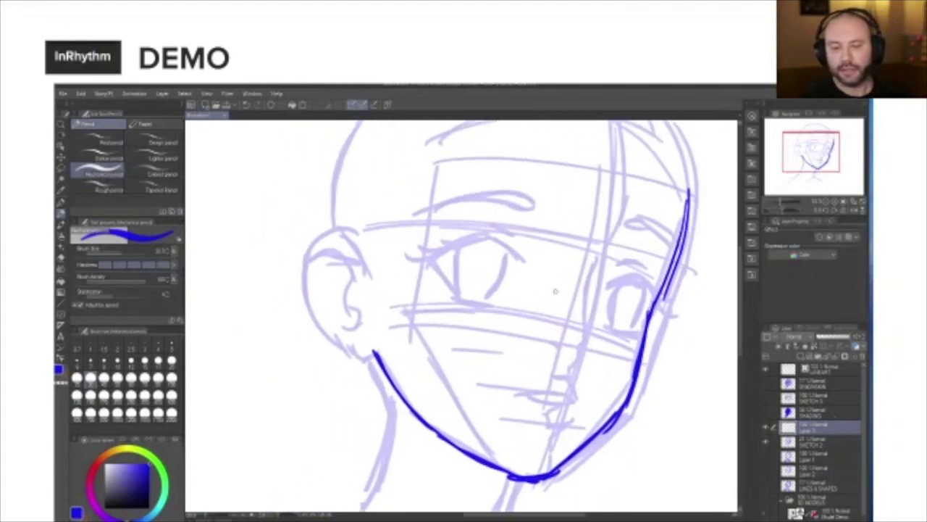
# Step: Outline the far eye's iris and upper eyelid over the faded sketch
pyautogui.moveTo(619, 283)
pyautogui.mouseDown()
pyautogui.moveTo(607, 293)
pyautogui.moveTo(655, 284)
pyautogui.moveTo(656, 300)
pyautogui.moveTo(652, 282)
pyautogui.moveTo(657, 297)
pyautogui.moveTo(611, 308)
pyautogui.moveTo(606, 332)
pyautogui.moveTo(638, 330)
pyautogui.mouseUp()
pyautogui.moveTo(652, 284)
pyautogui.mouseDown()
pyautogui.moveTo(628, 333)
pyautogui.moveTo(648, 276)
pyautogui.mouseUp()
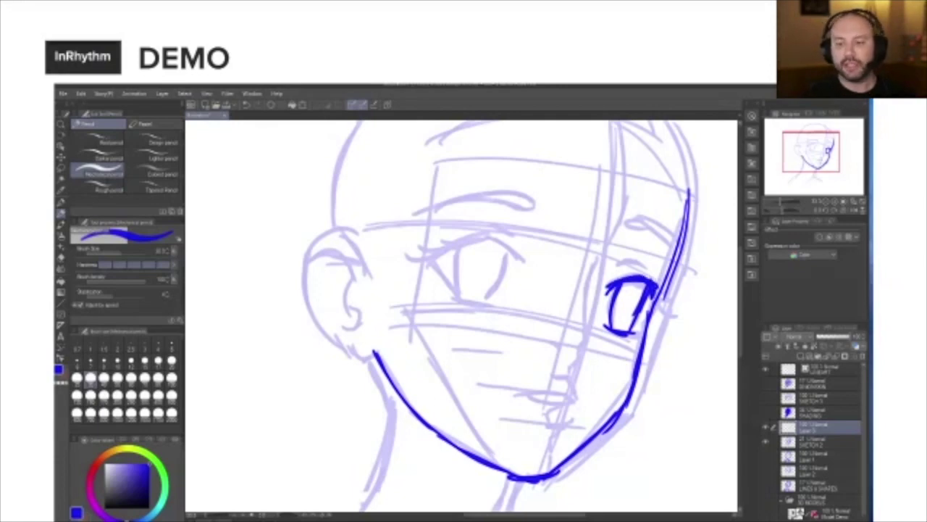
# Step: Add pupil detail to the far eye, and draw the nose bridge, nose base and lips over the faded sketch
pyautogui.moveTo(618, 293)
pyautogui.mouseDown()
pyautogui.moveTo(620, 321)
pyautogui.moveTo(642, 297)
pyautogui.mouseUp()
pyautogui.moveTo(629, 292); pyautogui.dragTo(640, 299)
pyautogui.moveTo(600, 258); pyautogui.dragTo(578, 349)
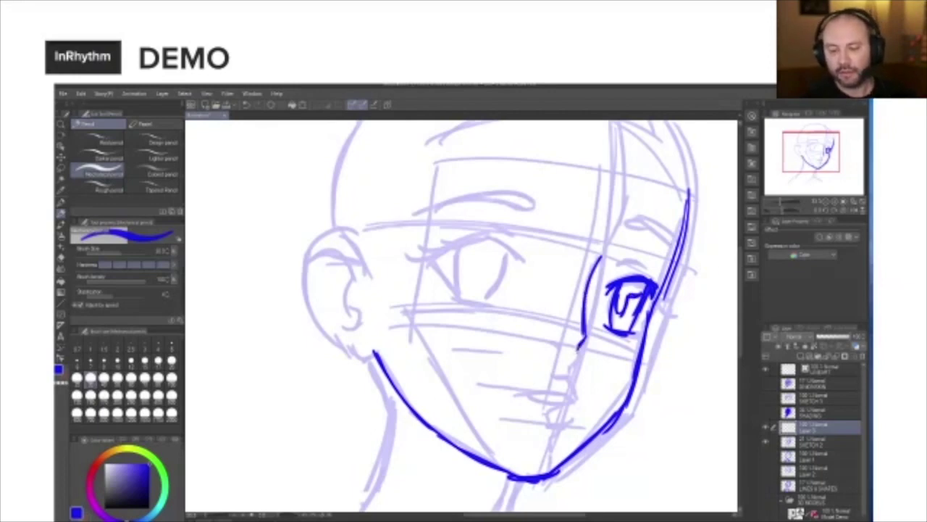
pyautogui.moveTo(510, 396)
pyautogui.mouseDown()
pyautogui.moveTo(579, 401)
pyautogui.moveTo(555, 405)
pyautogui.moveTo(578, 400)
pyautogui.moveTo(577, 382)
pyautogui.moveTo(559, 428)
pyautogui.moveTo(534, 426)
pyautogui.mouseUp()
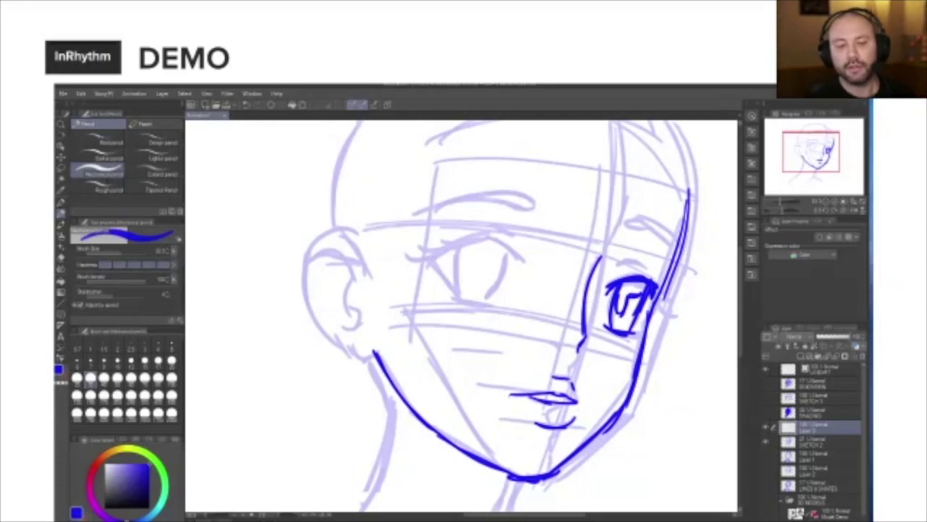
# Step: Outline the near eye with a thick upper eyelid, an angled outer corner and a lower lid line
pyautogui.moveTo(424, 259)
pyautogui.mouseDown()
pyautogui.moveTo(511, 238)
pyautogui.moveTo(524, 255)
pyautogui.moveTo(459, 299)
pyautogui.moveTo(500, 307)
pyautogui.mouseUp()
pyautogui.moveTo(430, 257)
pyautogui.mouseDown()
pyautogui.moveTo(493, 240)
pyautogui.moveTo(476, 236)
pyautogui.moveTo(510, 247)
pyautogui.mouseUp()
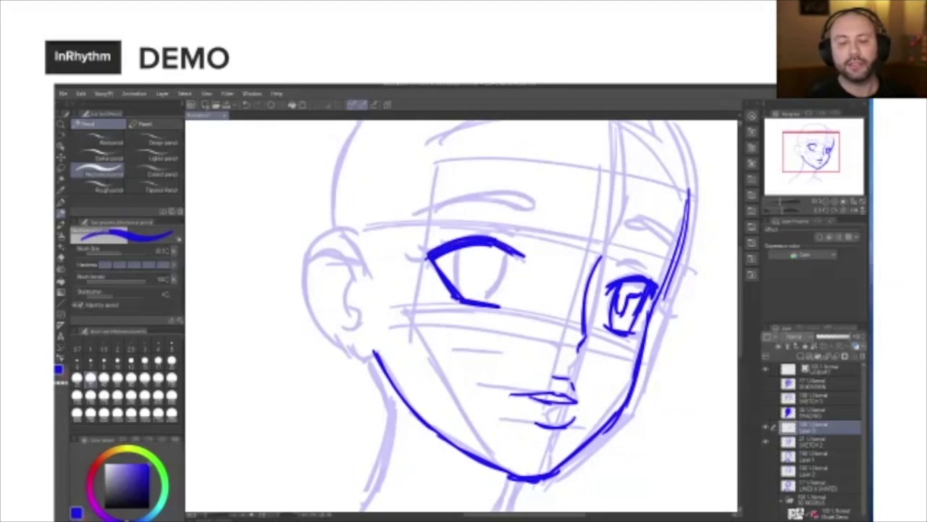
pyautogui.moveTo(430, 258); pyautogui.dragTo(451, 294)
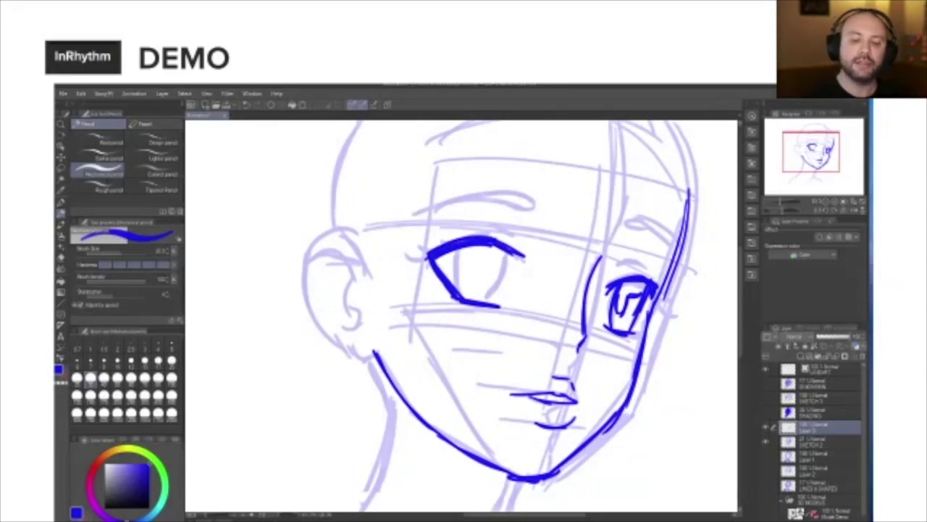
pyautogui.moveTo(447, 298); pyautogui.dragTo(510, 313)
pyautogui.moveTo(492, 245); pyautogui.dragTo(532, 265)
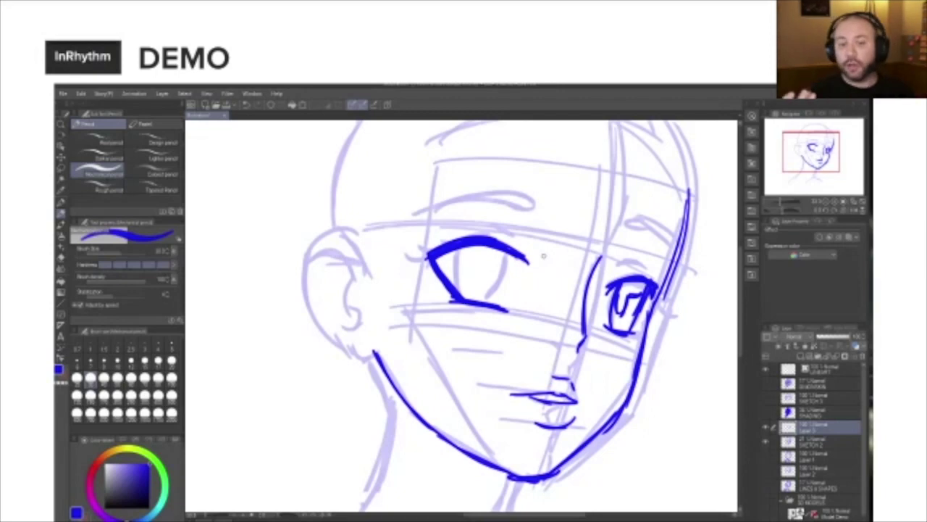
# Step: Draw the ear's outline and inner folds, and a curved guide line from the top of the ear across the brow
pyautogui.moveTo(345, 229); pyautogui.dragTo(379, 346)
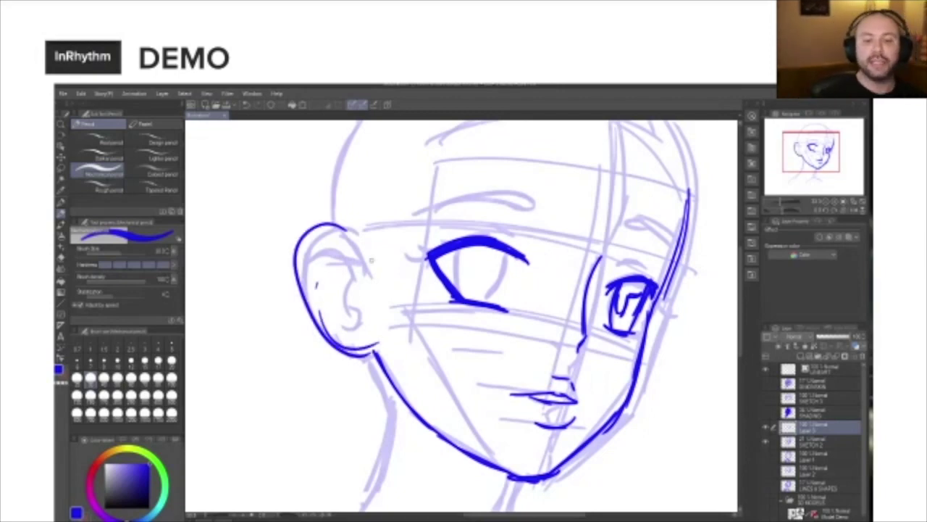
pyautogui.moveTo(345, 224)
pyautogui.mouseDown()
pyautogui.moveTo(483, 221)
pyautogui.moveTo(627, 250)
pyautogui.mouseUp()
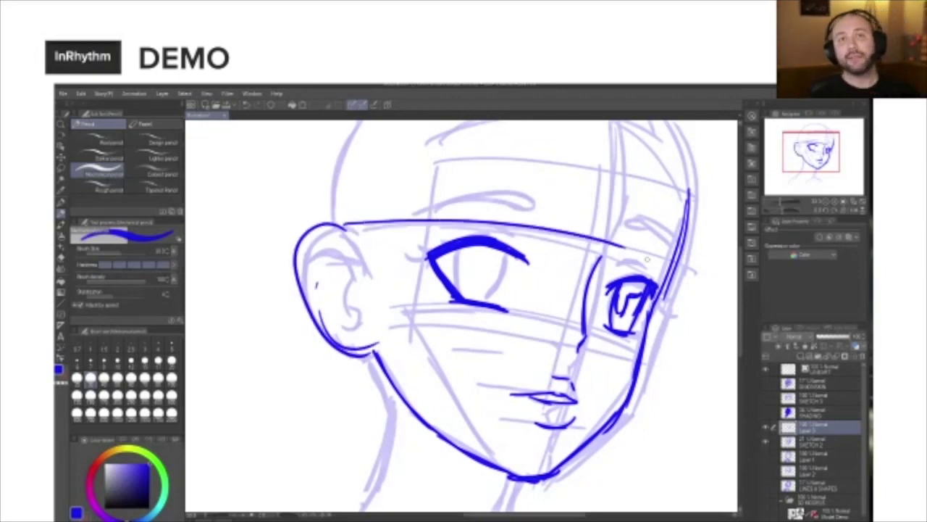
pyautogui.moveTo(322, 232); pyautogui.dragTo(374, 319)
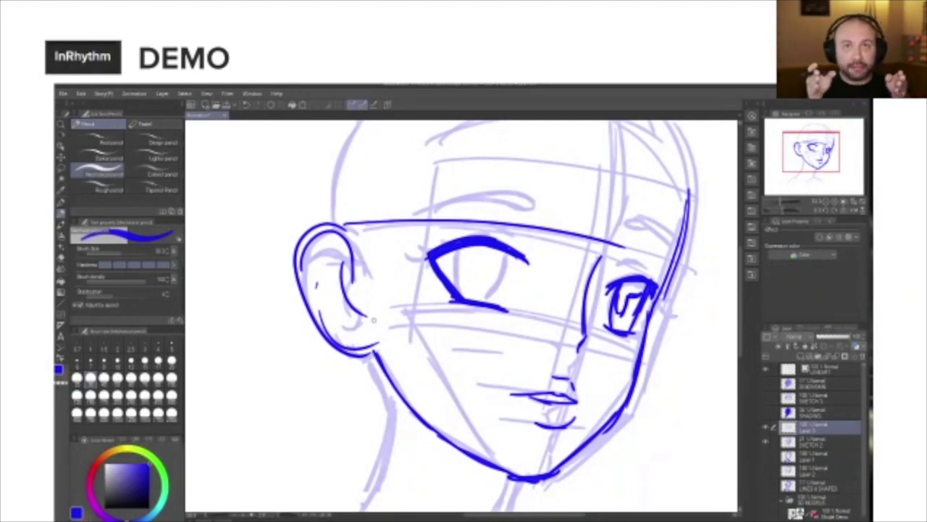
pyautogui.moveTo(297, 257)
pyautogui.mouseDown()
pyautogui.moveTo(327, 324)
pyautogui.moveTo(371, 359)
pyautogui.moveTo(379, 346)
pyautogui.mouseUp()
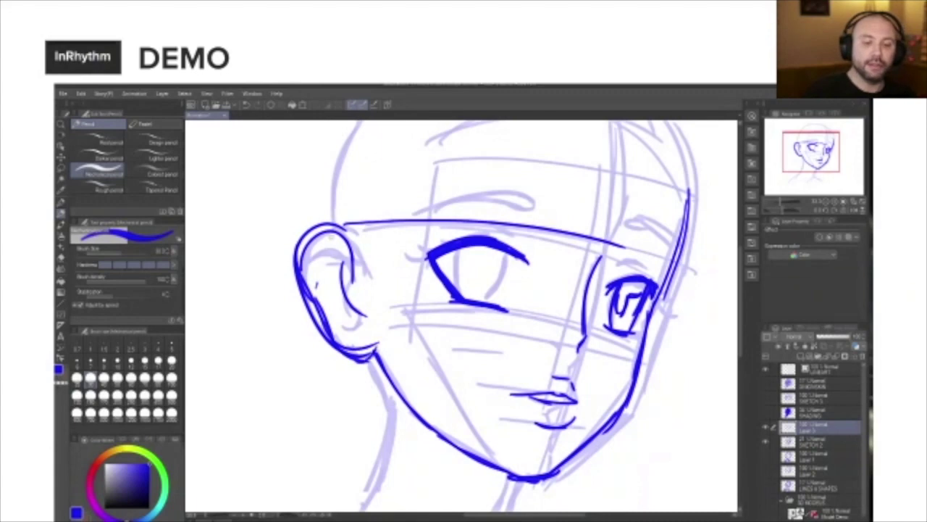
pyautogui.moveTo(332, 233); pyautogui.dragTo(310, 288)
pyautogui.moveTo(330, 233)
pyautogui.mouseDown()
pyautogui.moveTo(363, 319)
pyautogui.moveTo(359, 343)
pyautogui.moveTo(363, 330)
pyautogui.mouseUp()
pyautogui.moveTo(324, 254); pyautogui.dragTo(318, 298)
pyautogui.moveTo(330, 291); pyautogui.dragTo(332, 317)
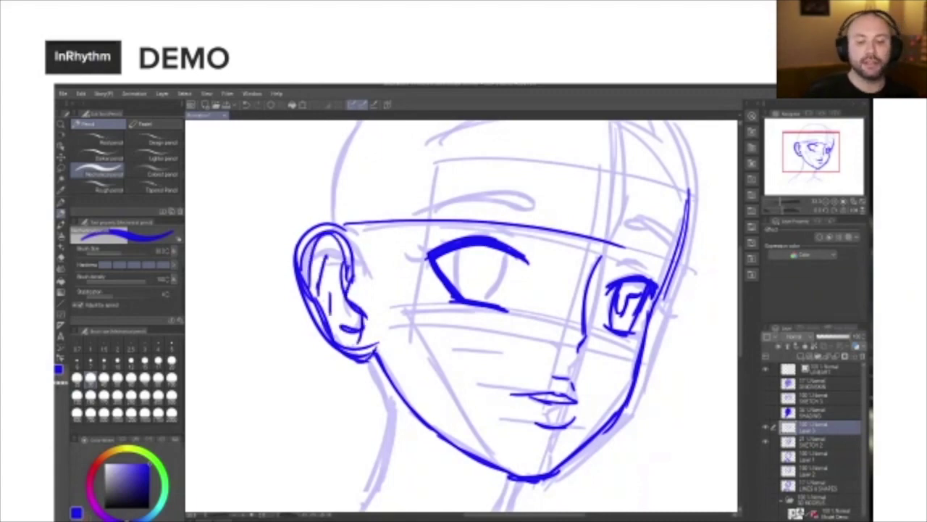
# Step: Draw both sides of the neck from below the ear and jaw, and continue the lines into the shoulders
pyautogui.moveTo(376, 355)
pyautogui.mouseDown()
pyautogui.moveTo(394, 428)
pyautogui.moveTo(378, 472)
pyautogui.mouseUp()
pyautogui.moveTo(555, 432); pyautogui.dragTo(580, 293)
pyautogui.moveTo(548, 343); pyautogui.dragTo(529, 420)
pyautogui.moveTo(536, 362); pyautogui.dragTo(521, 433)
pyautogui.moveTo(405, 313); pyautogui.dragTo(266, 482)
pyautogui.moveTo(515, 423); pyautogui.dragTo(639, 492)
pyautogui.moveTo(575, 353); pyautogui.dragTo(513, 486)
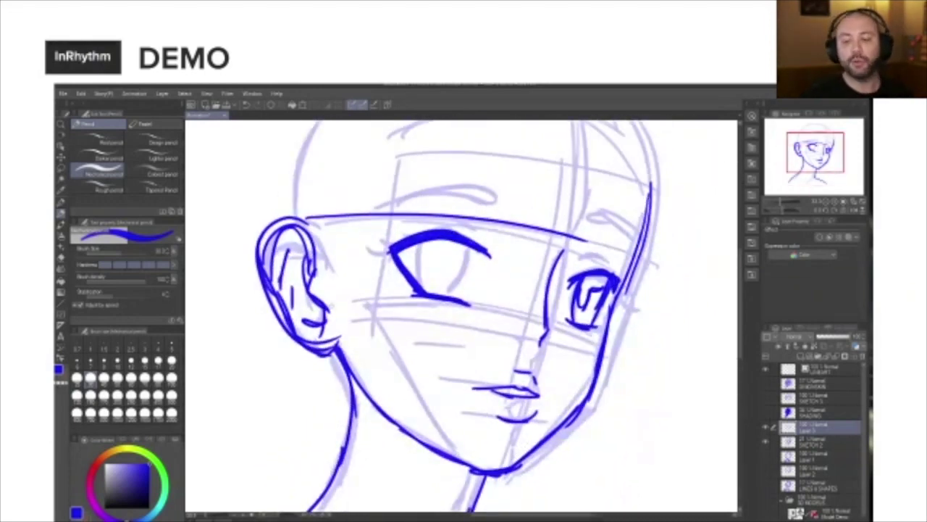
# Step: Draw the near eye's iris, pupil and upper lashes, and add small lower lashes to both eyes
pyautogui.moveTo(426, 242)
pyautogui.mouseDown()
pyautogui.moveTo(420, 291)
pyautogui.moveTo(467, 295)
pyautogui.mouseUp()
pyautogui.moveTo(391, 247)
pyautogui.mouseDown()
pyautogui.moveTo(355, 253)
pyautogui.moveTo(385, 229)
pyautogui.mouseUp()
pyautogui.moveTo(423, 233); pyautogui.dragTo(410, 224)
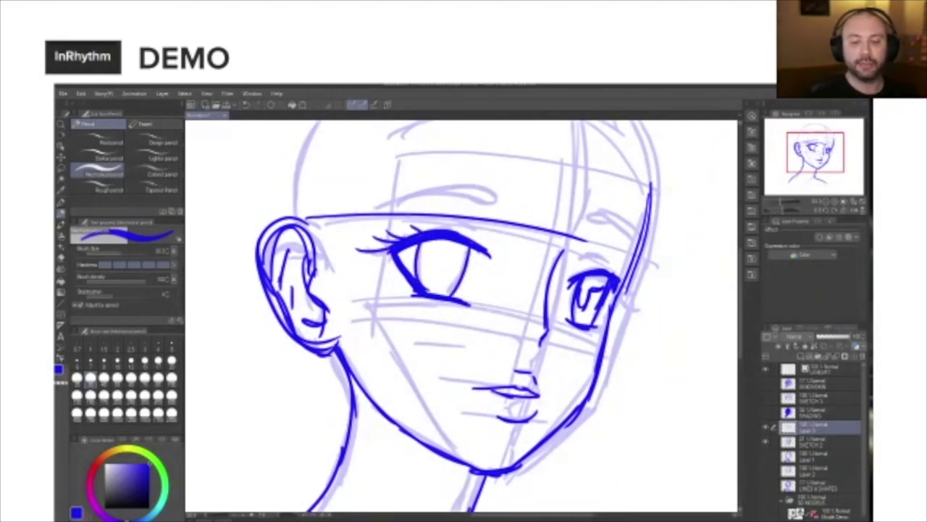
pyautogui.moveTo(416, 297)
pyautogui.mouseDown()
pyautogui.moveTo(395, 292)
pyautogui.moveTo(410, 307)
pyautogui.mouseUp()
pyautogui.moveTo(598, 326); pyautogui.dragTo(587, 344)
pyautogui.moveTo(432, 256)
pyautogui.mouseDown()
pyautogui.moveTo(449, 258)
pyautogui.moveTo(443, 271)
pyautogui.moveTo(419, 262)
pyautogui.mouseUp()
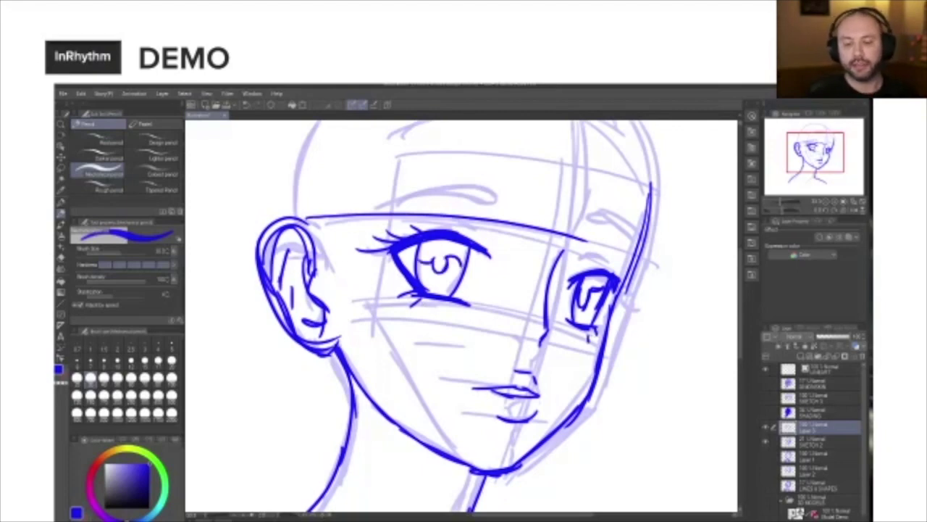
# Step: Add a small mark beside the nose, and draw both eyebrows and the eyelid creases above the eyes
pyautogui.moveTo(565, 377); pyautogui.dragTo(544, 387)
pyautogui.moveTo(493, 340); pyautogui.dragTo(498, 347)
pyautogui.moveTo(559, 366); pyautogui.dragTo(565, 390)
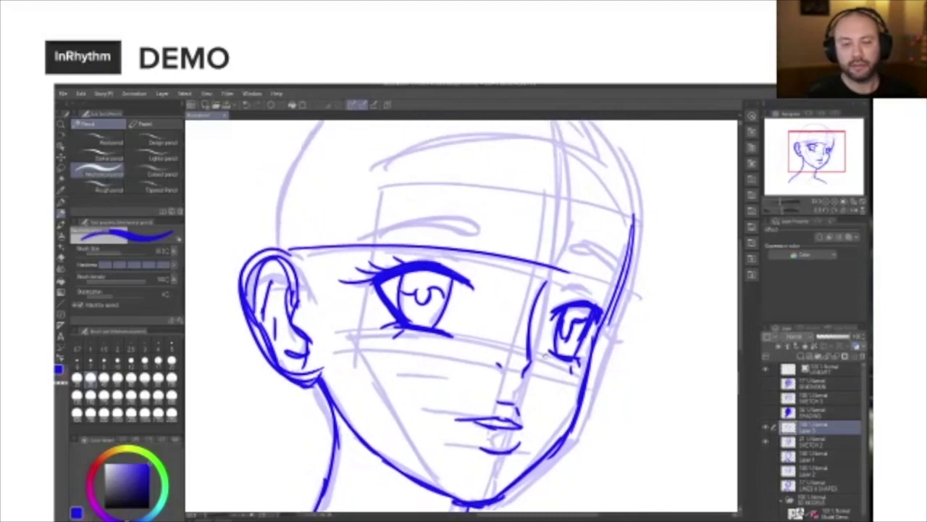
pyautogui.moveTo(357, 242)
pyautogui.mouseDown()
pyautogui.moveTo(481, 219)
pyautogui.moveTo(355, 233)
pyautogui.mouseUp()
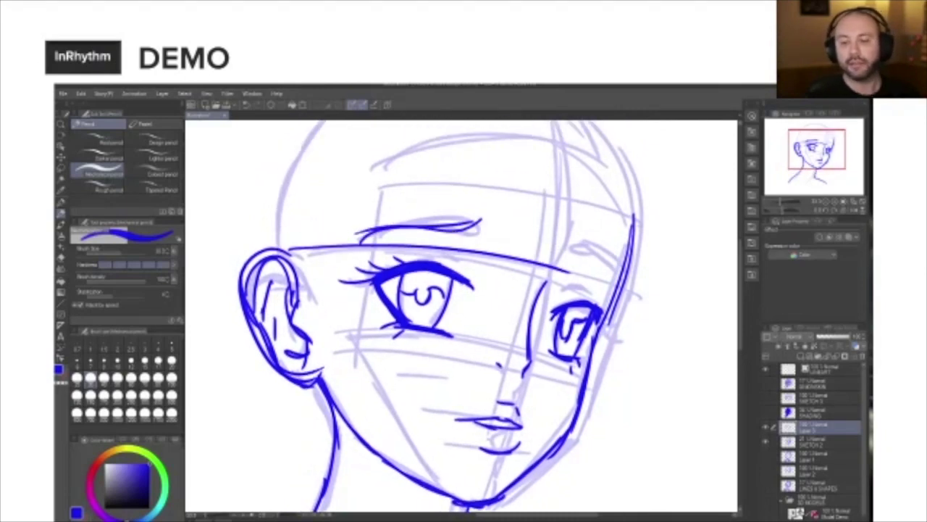
pyautogui.moveTo(573, 251)
pyautogui.mouseDown()
pyautogui.moveTo(607, 239)
pyautogui.moveTo(625, 272)
pyautogui.moveTo(617, 289)
pyautogui.mouseUp()
pyautogui.moveTo(406, 252)
pyautogui.mouseDown()
pyautogui.moveTo(461, 246)
pyautogui.moveTo(460, 258)
pyautogui.mouseUp()
pyautogui.moveTo(559, 292)
pyautogui.mouseDown()
pyautogui.moveTo(592, 284)
pyautogui.moveTo(583, 290)
pyautogui.mouseUp()
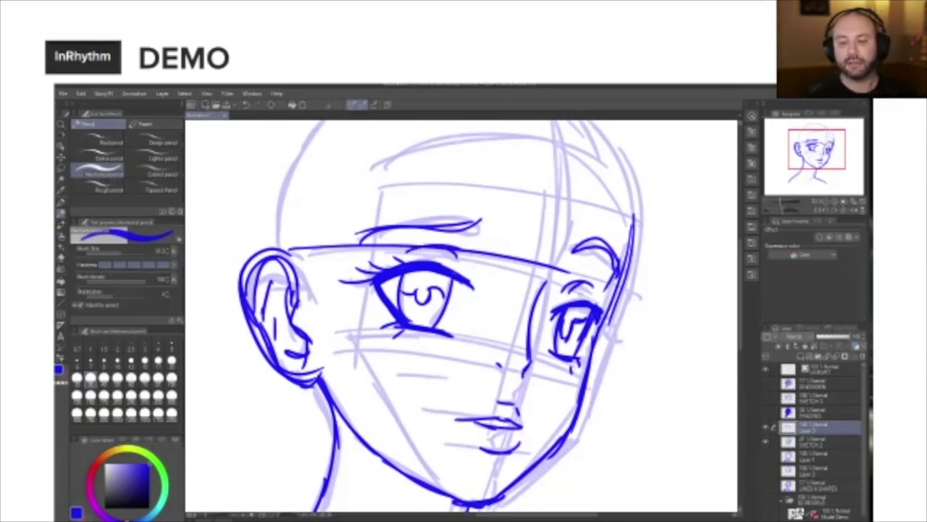
# Step: Draw the top of the skull from the ear to the far temple, and a curved centre line down the forehead
pyautogui.scroll(3, 463, 312)
pyautogui.moveTo(270, 312)
pyautogui.mouseDown()
pyautogui.moveTo(297, 213)
pyautogui.moveTo(626, 309)
pyautogui.moveTo(629, 270)
pyautogui.moveTo(283, 305)
pyautogui.mouseUp()
pyautogui.hotkey('ctrl', 'z')
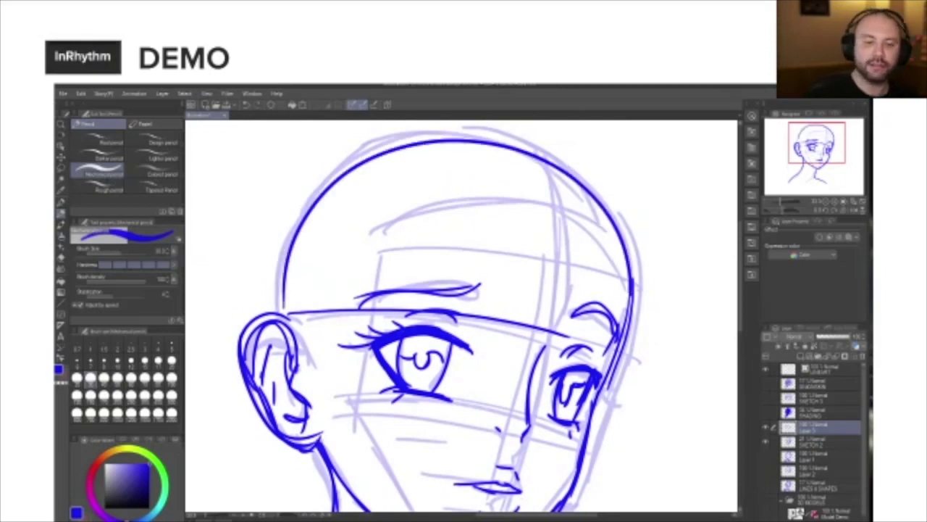
pyautogui.moveTo(510, 140); pyautogui.dragTo(557, 328)
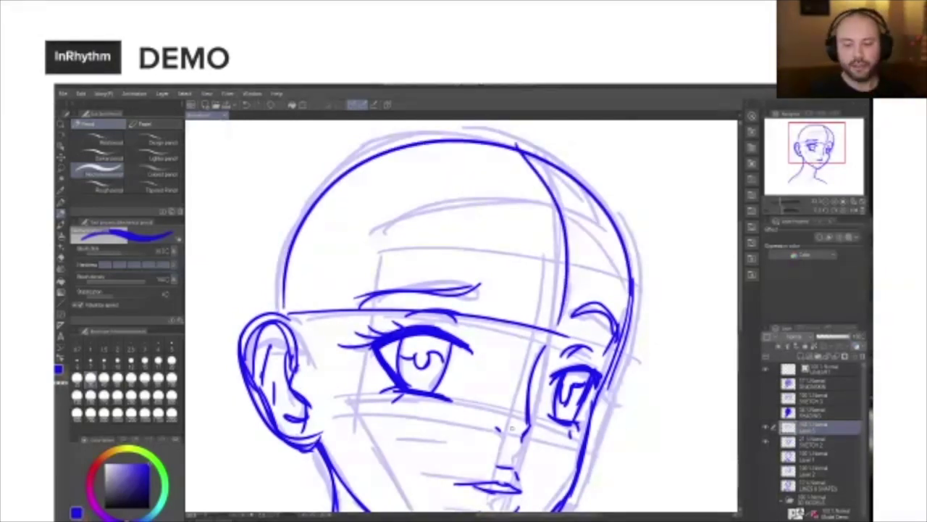
# Step: Hide Layer 3, show the SKETCH 3 layer with hair and detailed features, and bring the whole drawing into view
pyautogui.moveTo(622, 414); pyautogui.dragTo(602, 292)
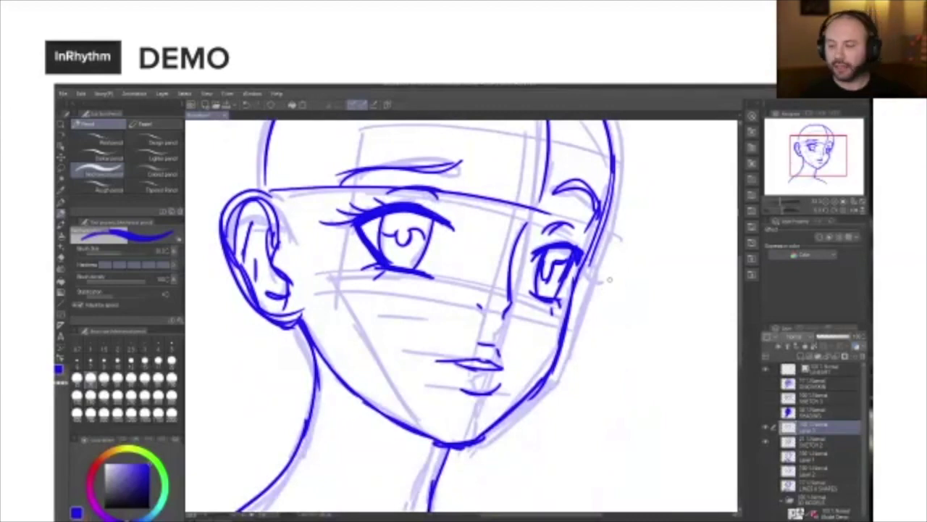
pyautogui.click(767, 430)
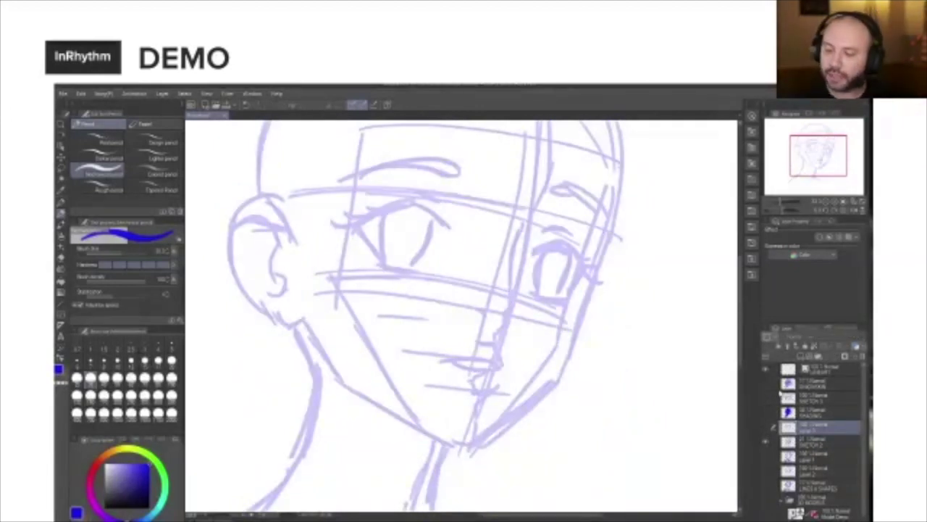
pyautogui.click(767, 398)
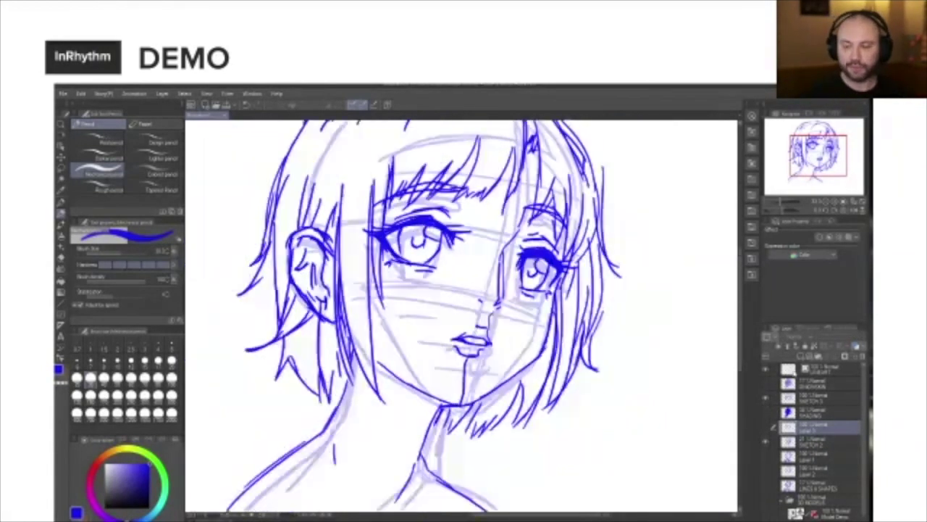
pyautogui.hotkey('ctrl', '0')
pyautogui.hotkey('ctrl', '+')
pyautogui.hotkey('ctrl', '+')
pyautogui.moveTo(461, 290); pyautogui.dragTo(458, 338)
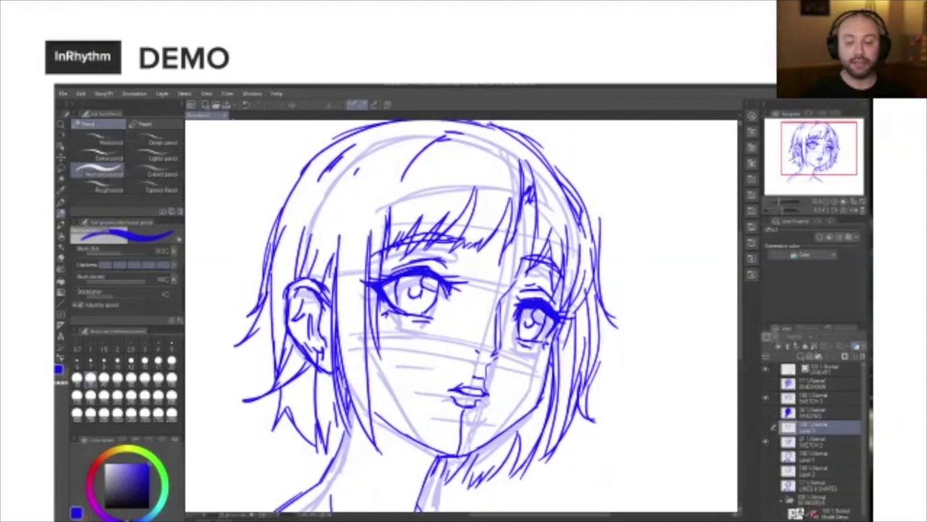
pyautogui.moveTo(537, 400); pyautogui.dragTo(549, 352)
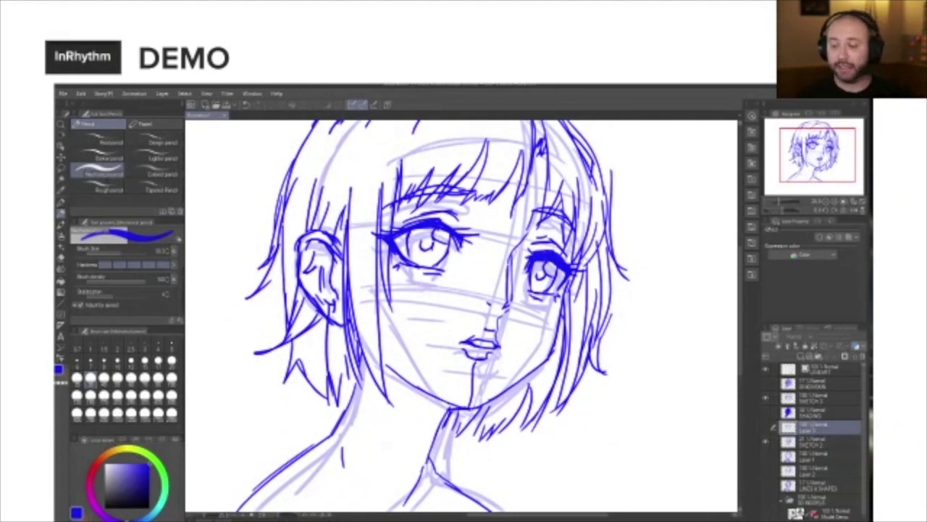
pyautogui.scroll(-3, 551, 355)
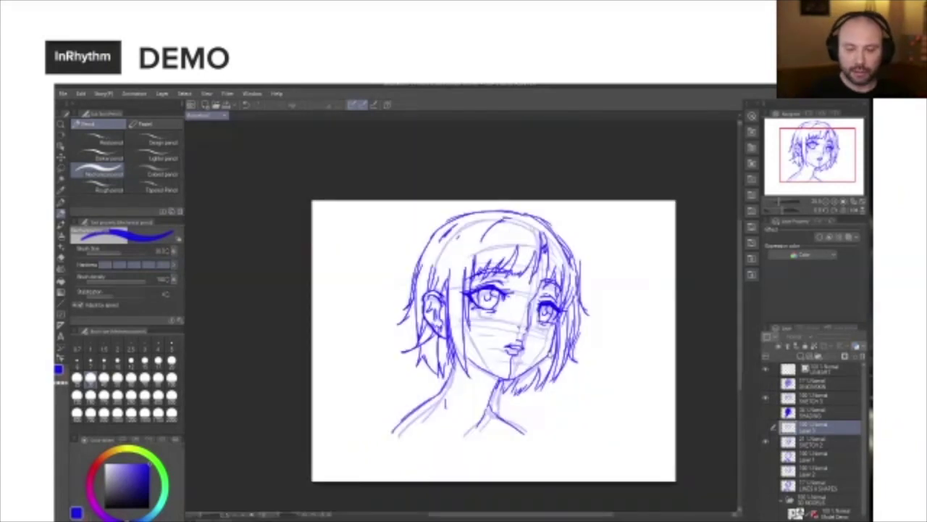
pyautogui.scroll(-1, 581, 416)
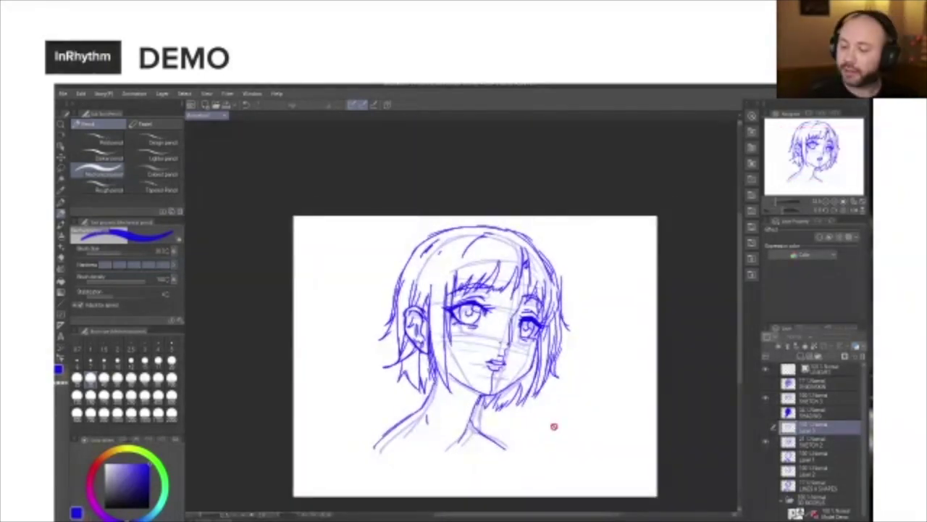
# Step: On a new layer, sketch a round light source with rays and an arrow toward the head, and try outlining the shaded side
pyautogui.hotkey('ctrl', 'shift', 'n')
pyautogui.moveTo(625, 229)
pyautogui.mouseDown()
pyautogui.moveTo(649, 246)
pyautogui.moveTo(630, 226)
pyautogui.moveTo(602, 267)
pyautogui.moveTo(611, 275)
pyautogui.mouseUp()
pyautogui.moveTo(613, 233); pyautogui.dragTo(607, 232)
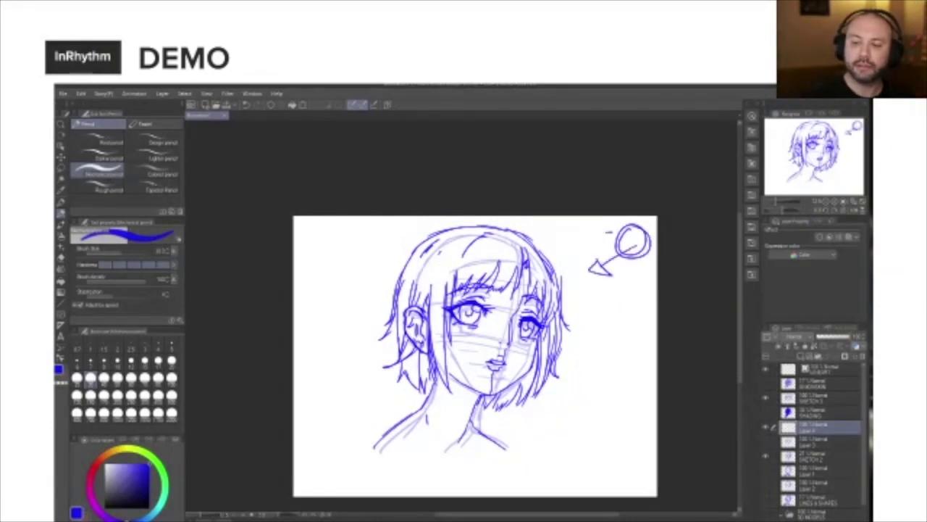
pyautogui.moveTo(623, 263); pyautogui.dragTo(633, 273)
pyautogui.moveTo(639, 264); pyautogui.dragTo(640, 273)
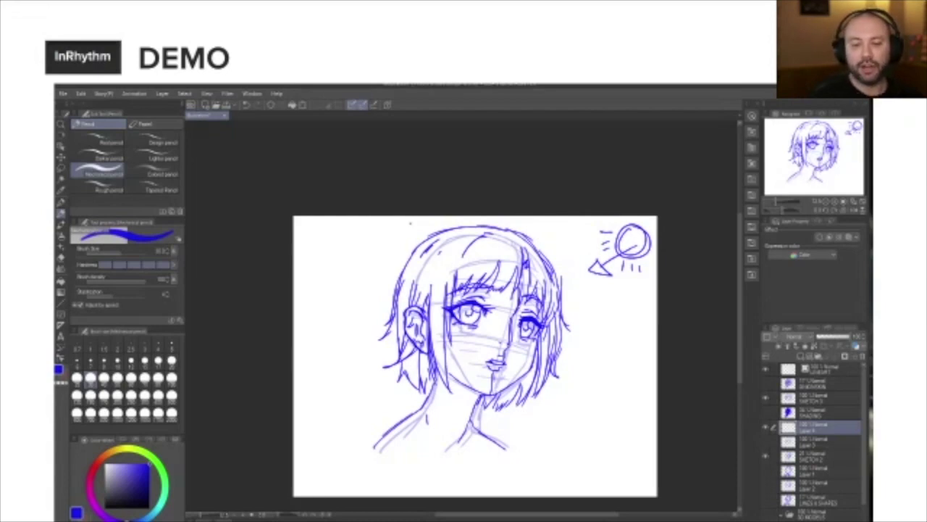
pyautogui.moveTo(547, 217)
pyautogui.mouseDown()
pyautogui.moveTo(416, 463)
pyautogui.moveTo(377, 224)
pyautogui.moveTo(428, 216)
pyautogui.mouseUp()
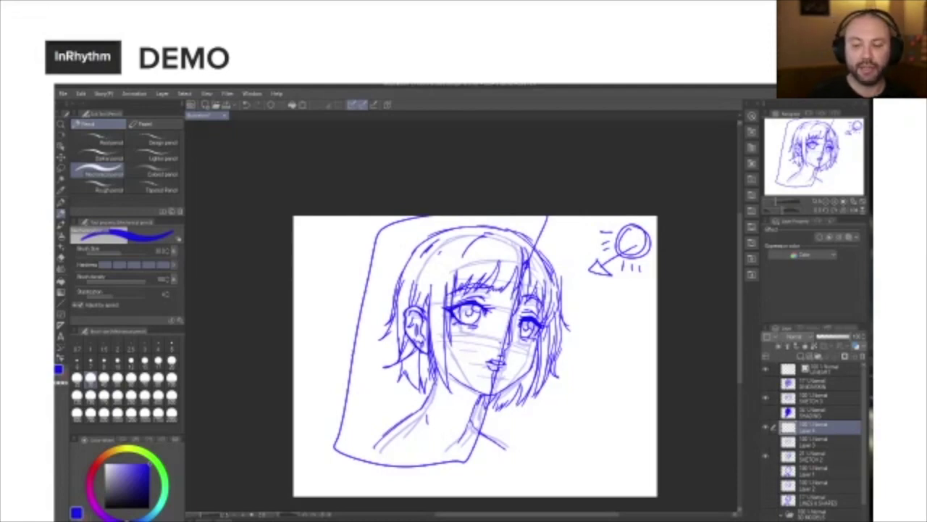
pyautogui.hotkey('ctrl', 'z')
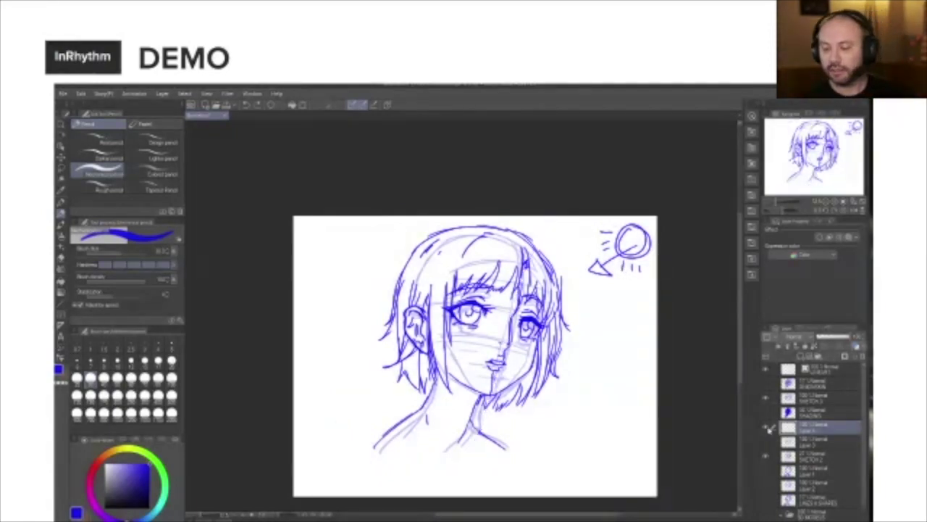
# Step: Hide the light source layer, then show and select the SHADING layer
pyautogui.click(767, 427)
pyautogui.click(767, 413)
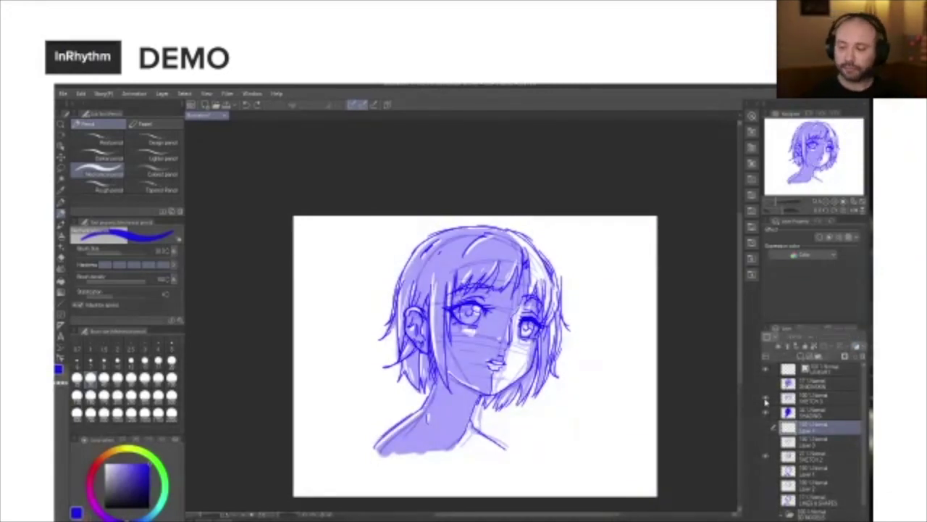
pyautogui.click(835, 411)
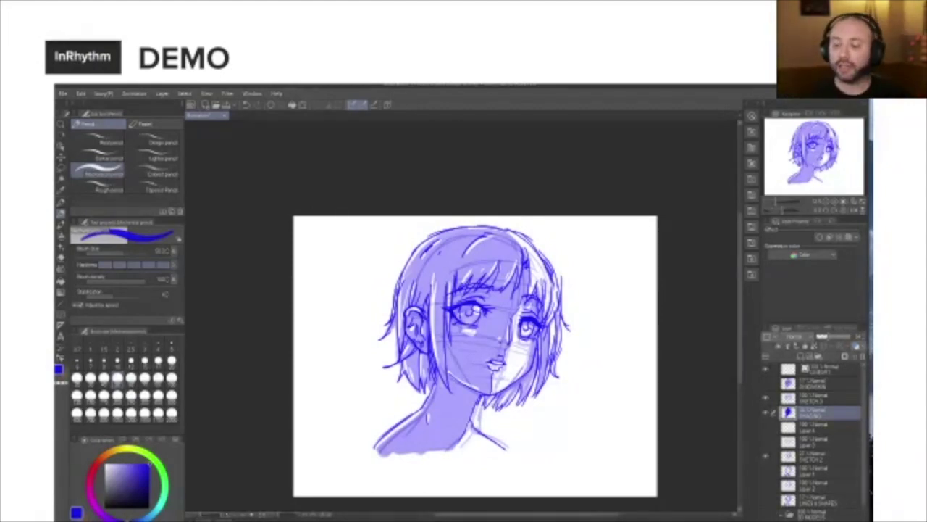
# Step: Leave only the 17% opacity shaded sketch layer showing under LINEART, select LINEART and switch the drawing colour to near-black
pyautogui.moveTo(767, 398); pyautogui.dragTo(766, 413)
pyautogui.click(767, 383)
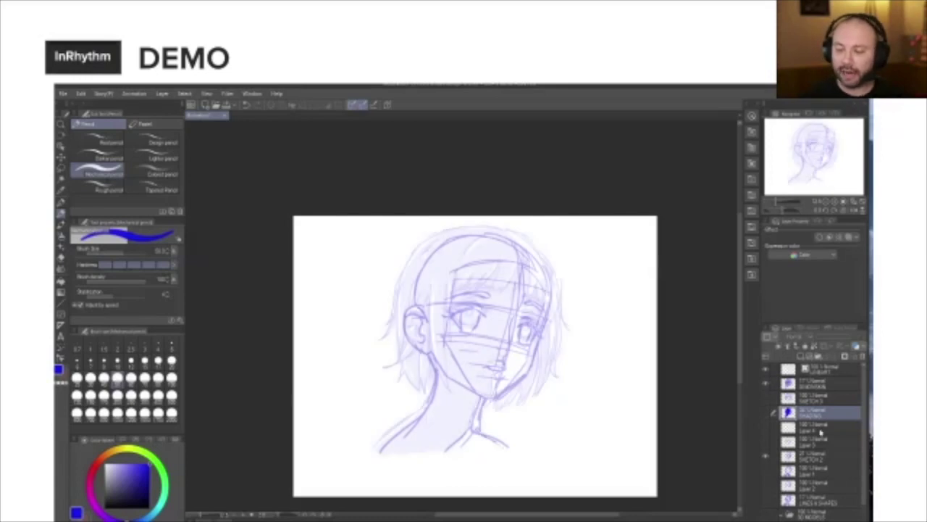
pyautogui.click(766, 455)
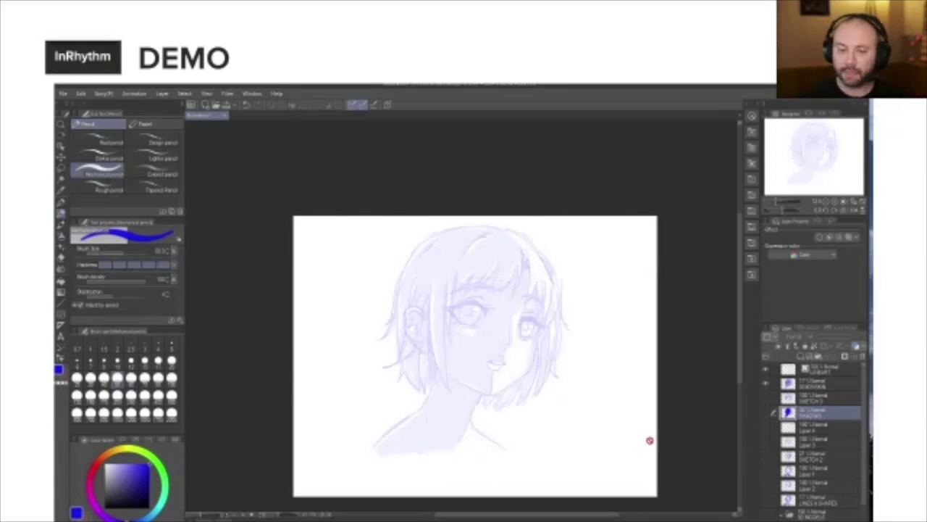
pyautogui.click(829, 371)
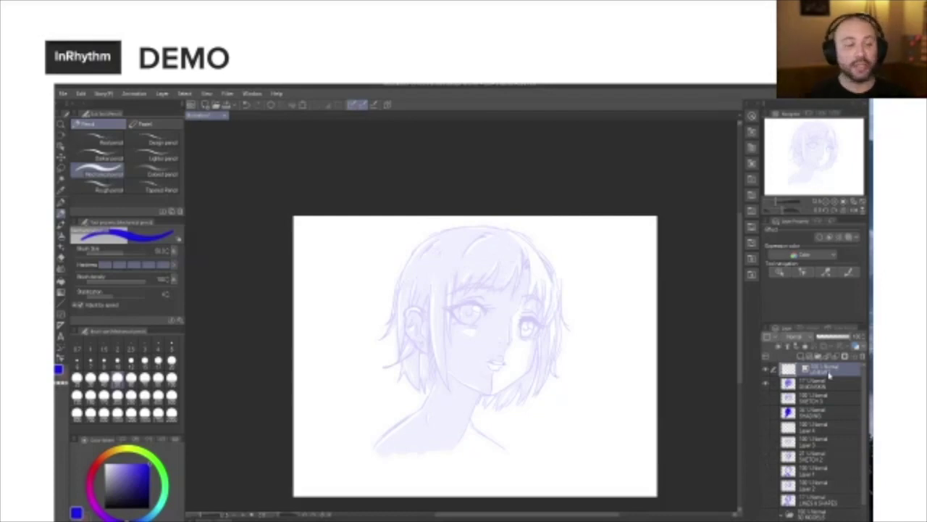
pyautogui.click(143, 496)
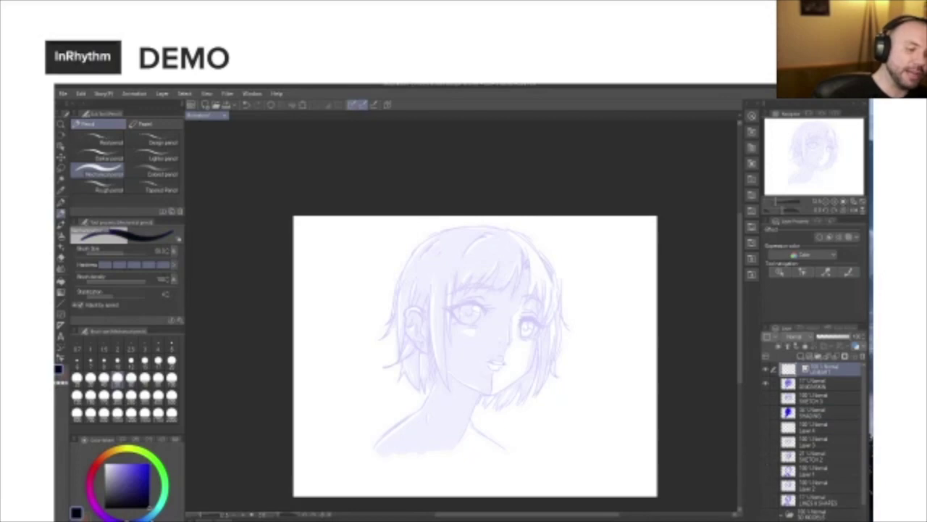
# Step: With the Pen, ink the far cheek contour in near-black from the eye's outer corner down toward the chin
pyautogui.click(61, 202)
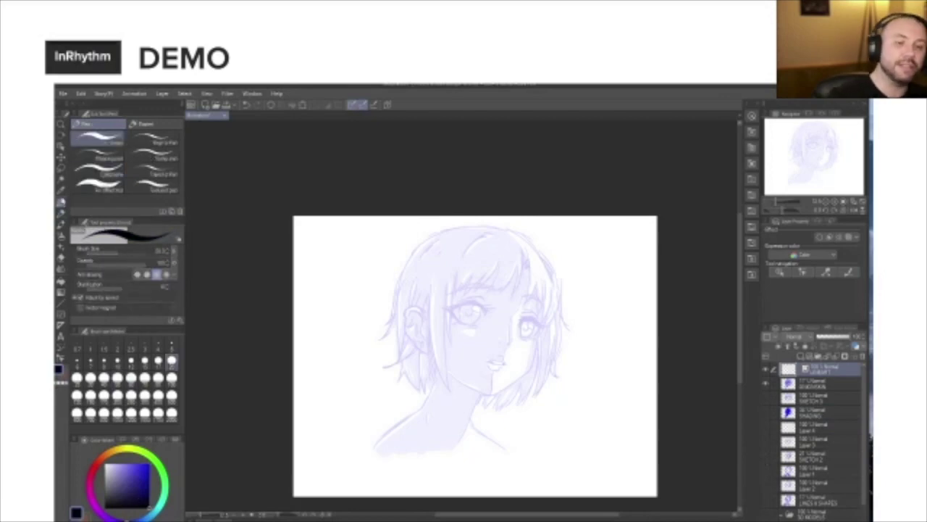
pyautogui.hotkey('ctrl', '+')
pyautogui.hotkey('ctrl', '+')
pyautogui.hotkey('ctrl', '+')
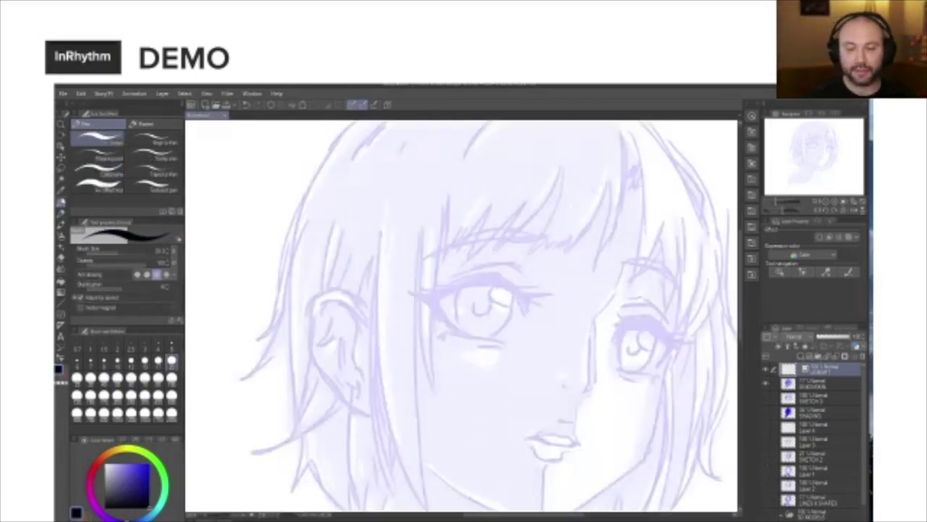
pyautogui.moveTo(636, 394)
pyautogui.mouseDown()
pyautogui.moveTo(519, 393)
pyautogui.moveTo(556, 326)
pyautogui.mouseUp()
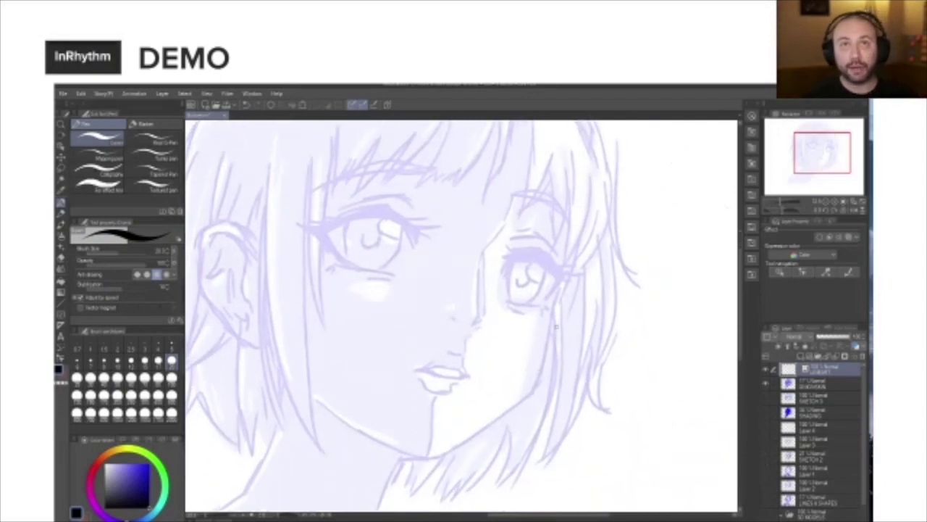
pyautogui.moveTo(555, 289)
pyautogui.mouseDown()
pyautogui.moveTo(523, 399)
pyautogui.moveTo(507, 419)
pyautogui.mouseUp()
pyautogui.hotkey('ctrl', 'z')
pyautogui.moveTo(563, 279)
pyautogui.mouseDown()
pyautogui.moveTo(536, 380)
pyautogui.moveTo(475, 427)
pyautogui.mouseUp()
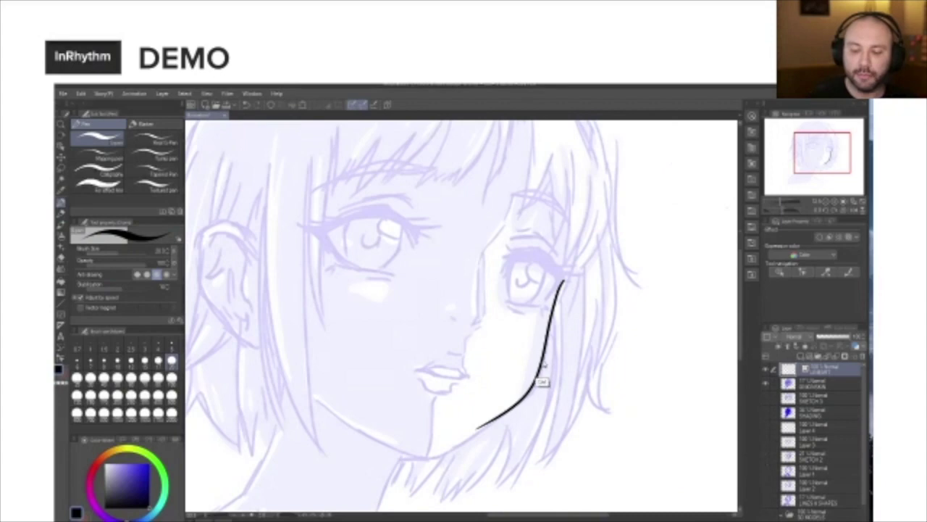
# Step: Try adjusting the cheek line's vector control points and extending the contour under the chin to the near jaw
pyautogui.click(539, 380)
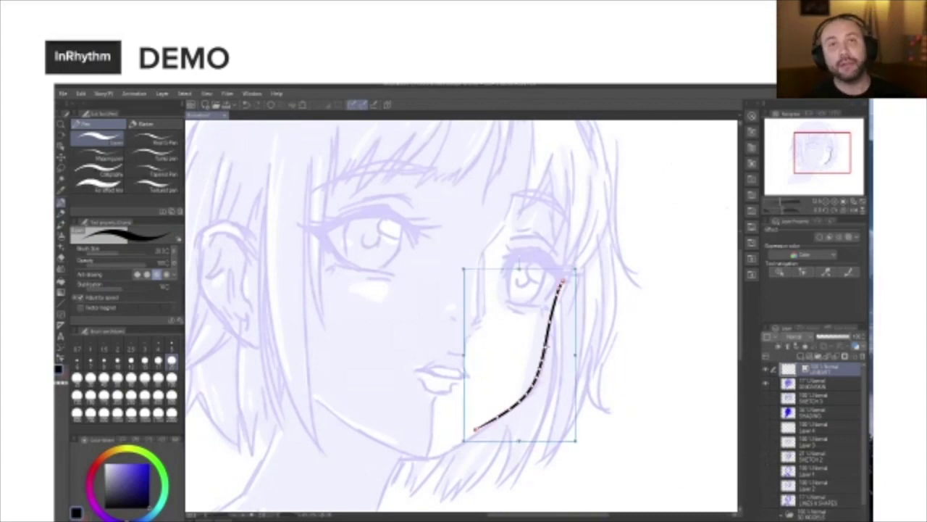
pyautogui.moveTo(543, 358)
pyautogui.mouseDown()
pyautogui.moveTo(585, 349)
pyautogui.moveTo(559, 341)
pyautogui.moveTo(555, 329)
pyautogui.mouseUp()
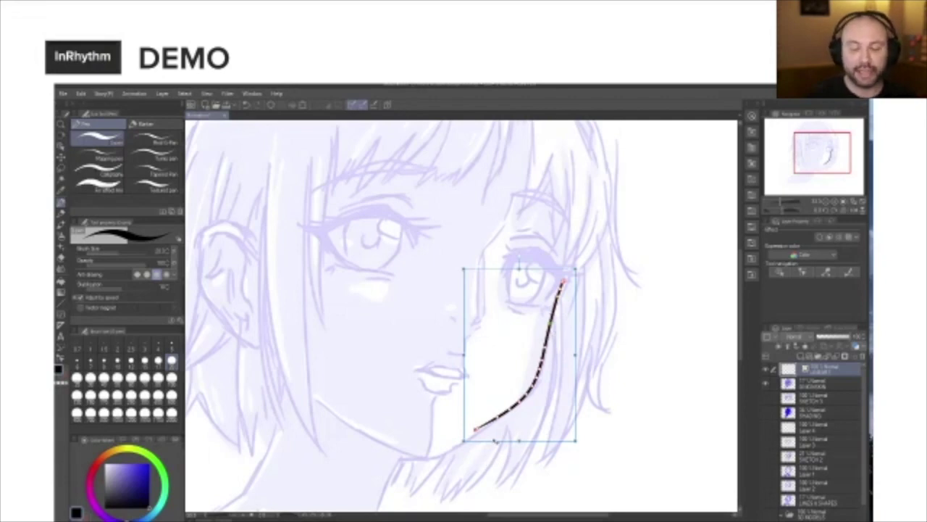
pyautogui.press('ctrl')
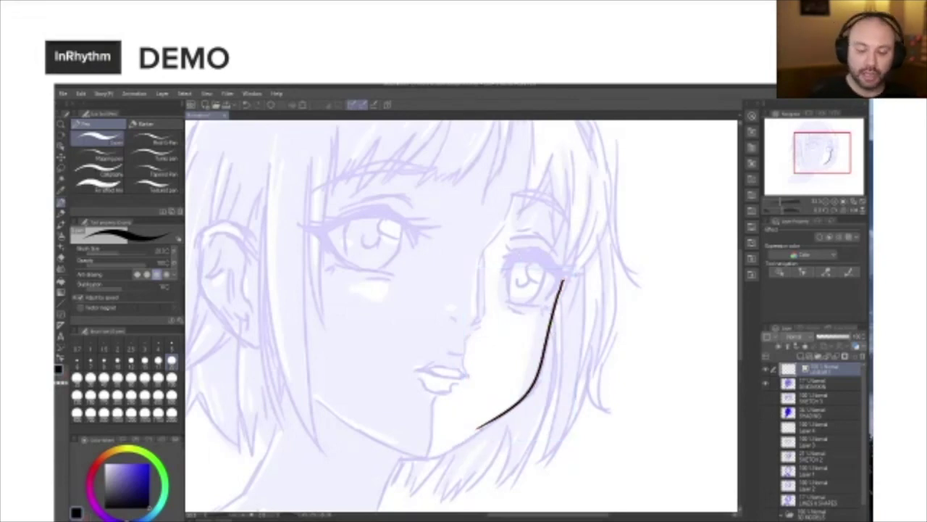
pyautogui.moveTo(478, 428)
pyautogui.mouseDown()
pyautogui.moveTo(373, 446)
pyautogui.moveTo(303, 388)
pyautogui.mouseUp()
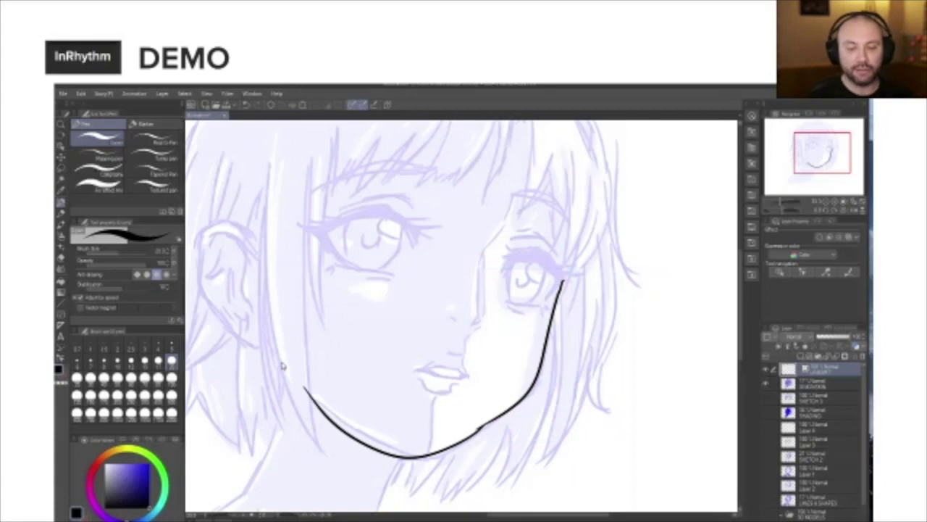
pyautogui.hotkey('ctrl', 'z')
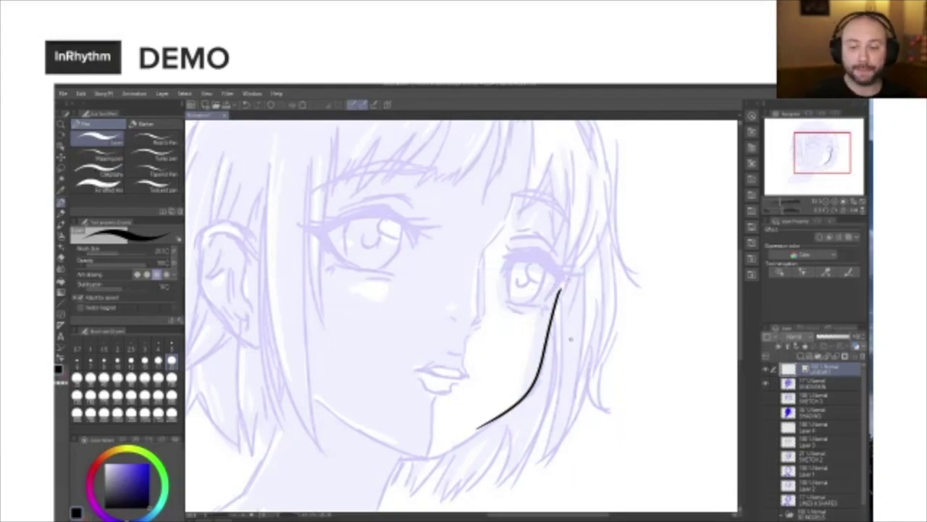
# Step: Ink the far eye's thick upper lash line, with flicked lashes at both corners, following the sketch
pyautogui.scroll(1, 570, 347)
pyautogui.moveTo(561, 292); pyautogui.dragTo(553, 361)
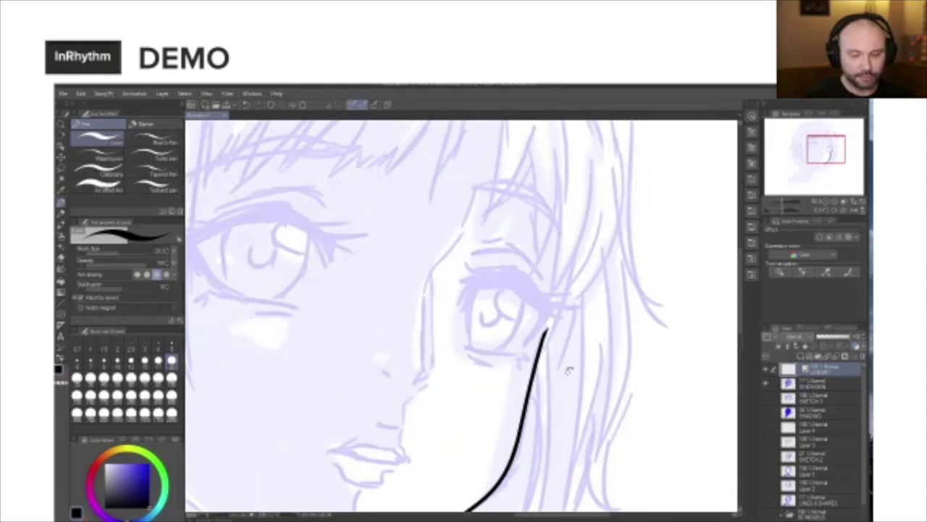
pyautogui.moveTo(589, 275); pyautogui.dragTo(534, 263)
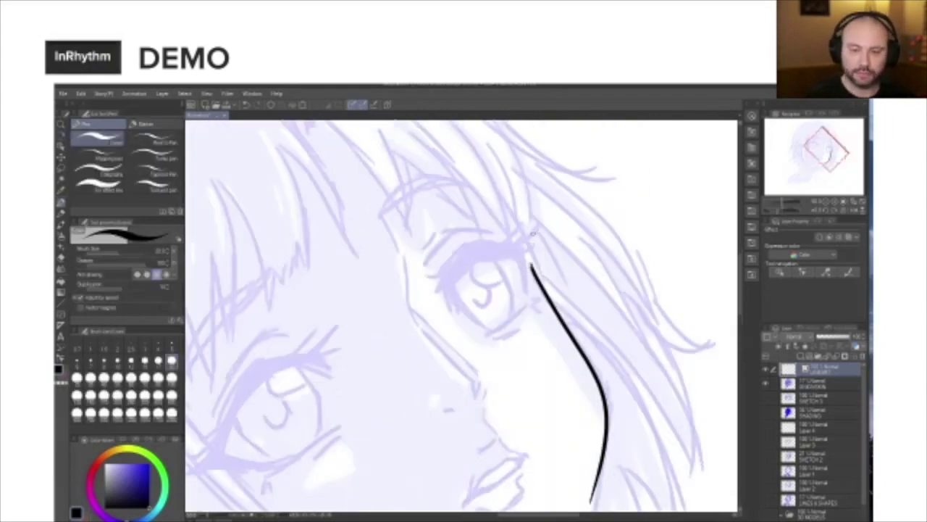
pyautogui.moveTo(565, 307); pyautogui.dragTo(552, 354)
pyautogui.hotkey('ctrl', 'z')
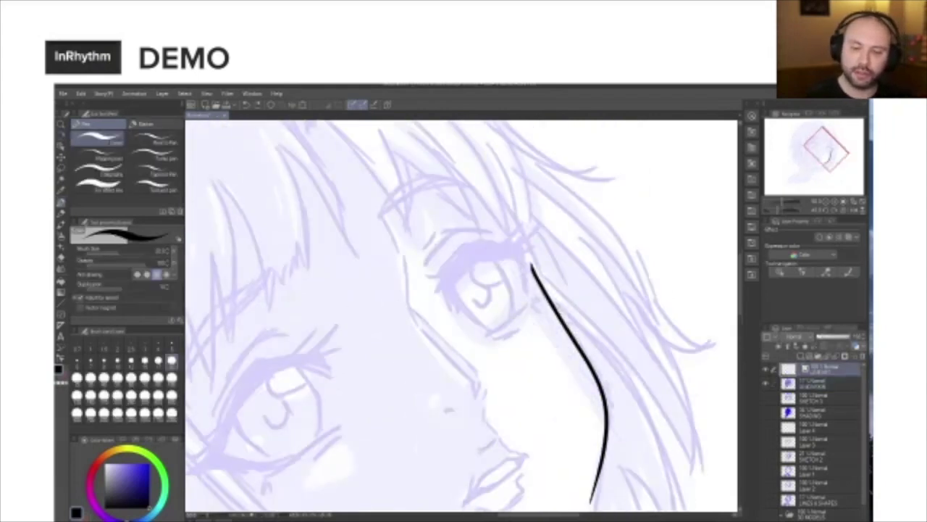
pyautogui.moveTo(454, 291)
pyautogui.mouseDown()
pyautogui.moveTo(460, 272)
pyautogui.moveTo(518, 259)
pyautogui.mouseUp()
pyautogui.moveTo(451, 257)
pyautogui.mouseDown()
pyautogui.moveTo(443, 294)
pyautogui.moveTo(456, 308)
pyautogui.mouseUp()
pyautogui.moveTo(452, 259)
pyautogui.mouseDown()
pyautogui.moveTo(446, 290)
pyautogui.moveTo(471, 244)
pyautogui.moveTo(519, 250)
pyautogui.moveTo(481, 247)
pyautogui.mouseUp()
pyautogui.moveTo(451, 282); pyautogui.dragTo(495, 243)
pyautogui.moveTo(448, 266)
pyautogui.mouseDown()
pyautogui.moveTo(469, 250)
pyautogui.moveTo(423, 275)
pyautogui.moveTo(541, 248)
pyautogui.mouseUp()
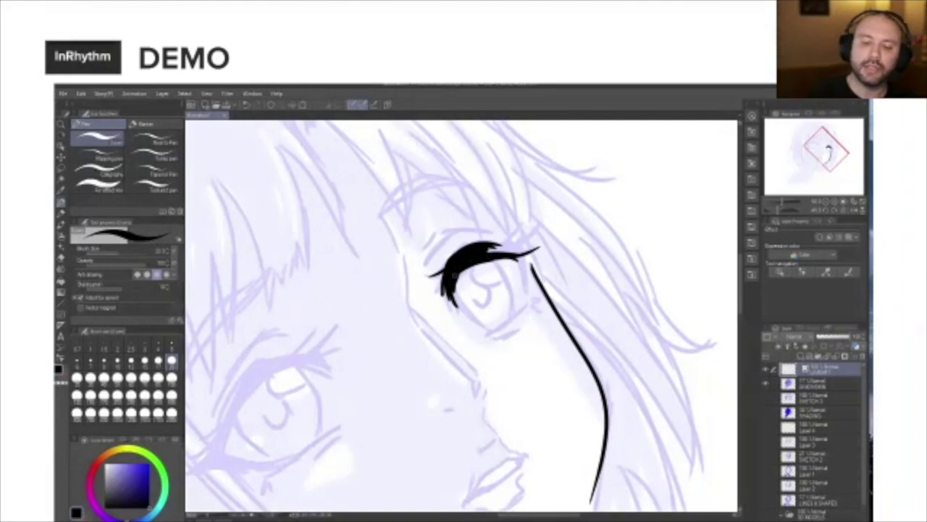
pyautogui.moveTo(506, 254)
pyautogui.mouseDown()
pyautogui.moveTo(536, 235)
pyautogui.moveTo(534, 217)
pyautogui.moveTo(515, 229)
pyautogui.moveTo(515, 241)
pyautogui.moveTo(537, 251)
pyautogui.moveTo(524, 292)
pyautogui.moveTo(522, 272)
pyautogui.mouseUp()
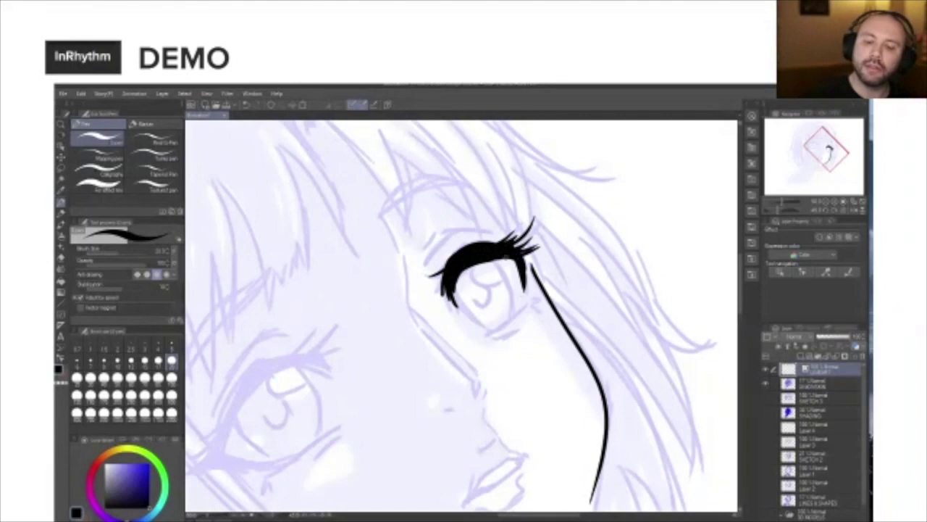
# Step: Ink the far eye's lower lid line and thicken the lash line down its outer corner
pyautogui.moveTo(485, 334); pyautogui.dragTo(523, 303)
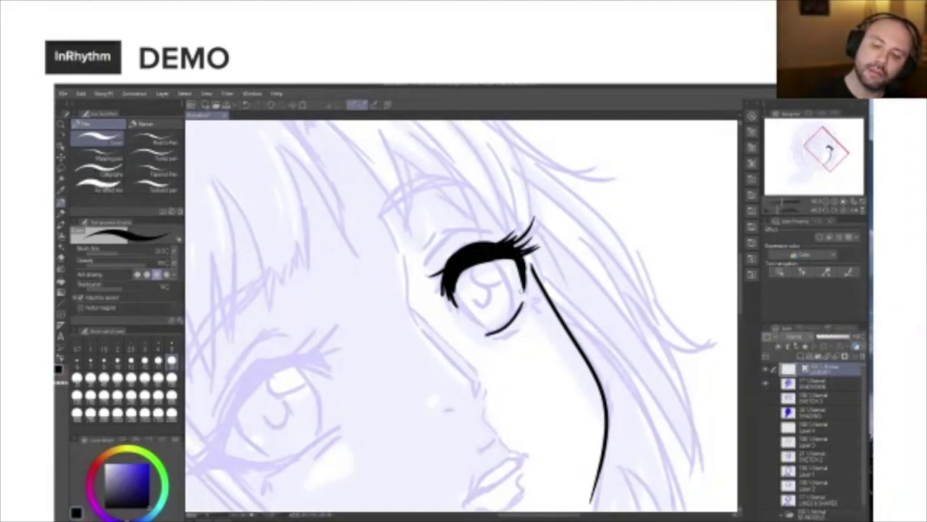
pyautogui.moveTo(512, 256); pyautogui.dragTo(519, 300)
pyautogui.hotkey('ctrl', 'z')
pyautogui.moveTo(511, 258)
pyautogui.mouseDown()
pyautogui.moveTo(522, 307)
pyautogui.moveTo(512, 316)
pyautogui.moveTo(528, 304)
pyautogui.mouseUp()
# Step: Outline the far eye's iris, draw the highlight and pupil curves inside it, and fill the pupil black around a round highlight
pyautogui.moveTo(616, 317)
pyautogui.mouseDown()
pyautogui.moveTo(594, 341)
pyautogui.moveTo(566, 332)
pyautogui.mouseUp()
pyautogui.hotkey('shift', 'space')
pyautogui.moveTo(548, 245); pyautogui.dragTo(592, 317)
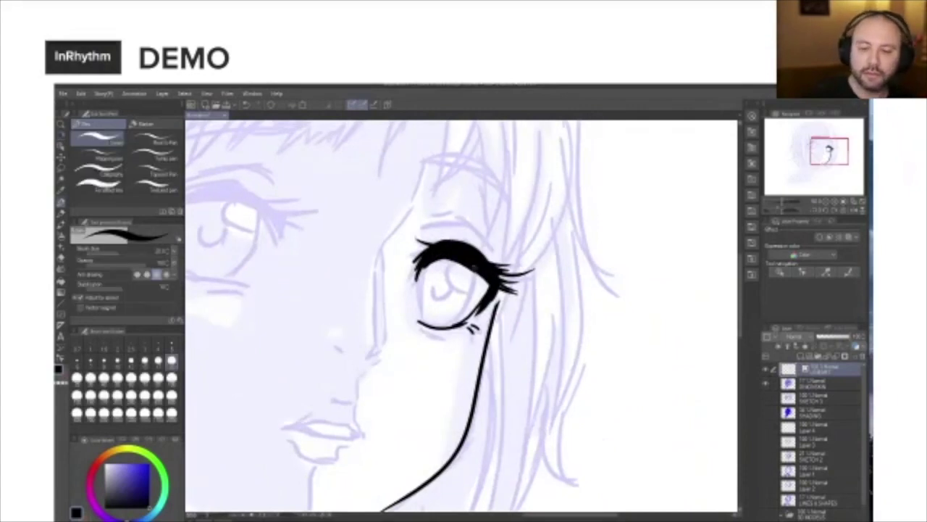
pyautogui.moveTo(476, 267); pyautogui.dragTo(455, 324)
pyautogui.moveTo(429, 260); pyautogui.dragTo(430, 331)
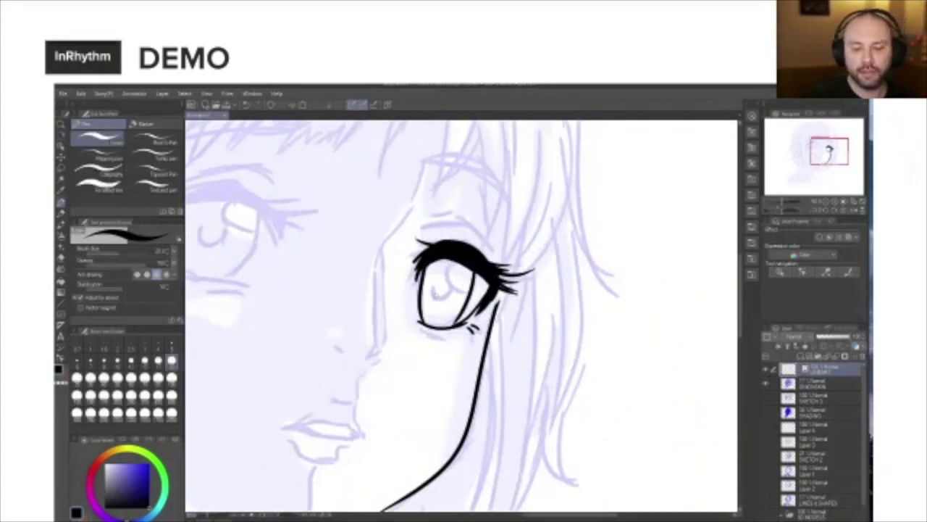
pyautogui.moveTo(432, 287)
pyautogui.mouseDown()
pyautogui.moveTo(450, 289)
pyautogui.moveTo(449, 269)
pyautogui.moveTo(451, 289)
pyautogui.mouseUp()
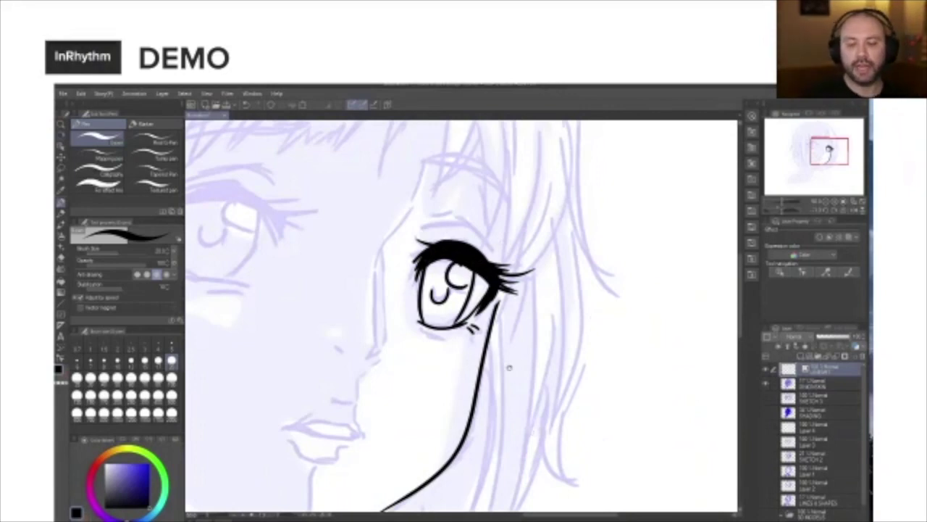
pyautogui.moveTo(509, 368); pyautogui.dragTo(572, 410)
pyautogui.moveTo(495, 295)
pyautogui.mouseDown()
pyautogui.moveTo(484, 307)
pyautogui.moveTo(511, 298)
pyautogui.moveTo(503, 294)
pyautogui.moveTo(488, 313)
pyautogui.moveTo(507, 317)
pyautogui.moveTo(509, 334)
pyautogui.moveTo(479, 321)
pyautogui.mouseUp()
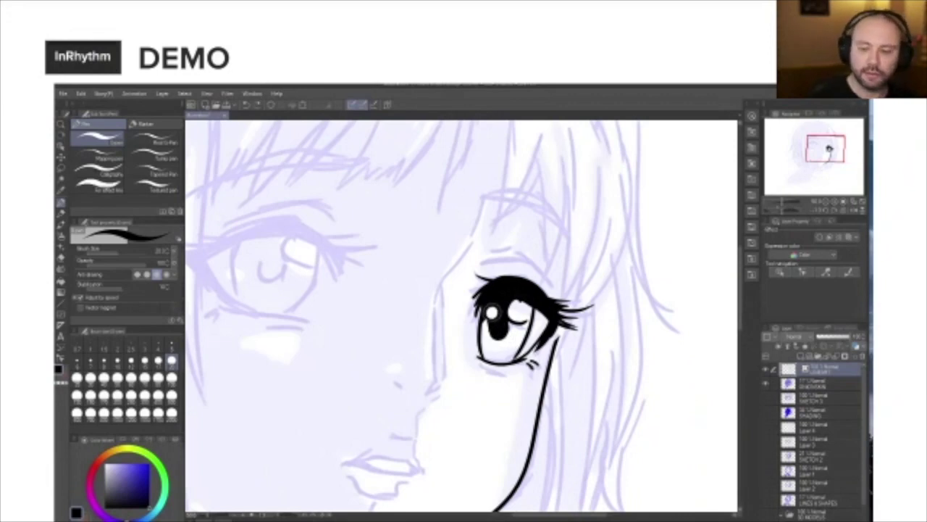
# Step: Retouch the inside of the far eye in white, then return to near-black with the Mechanical pencil
pyautogui.scroll(-4, 492, 308)
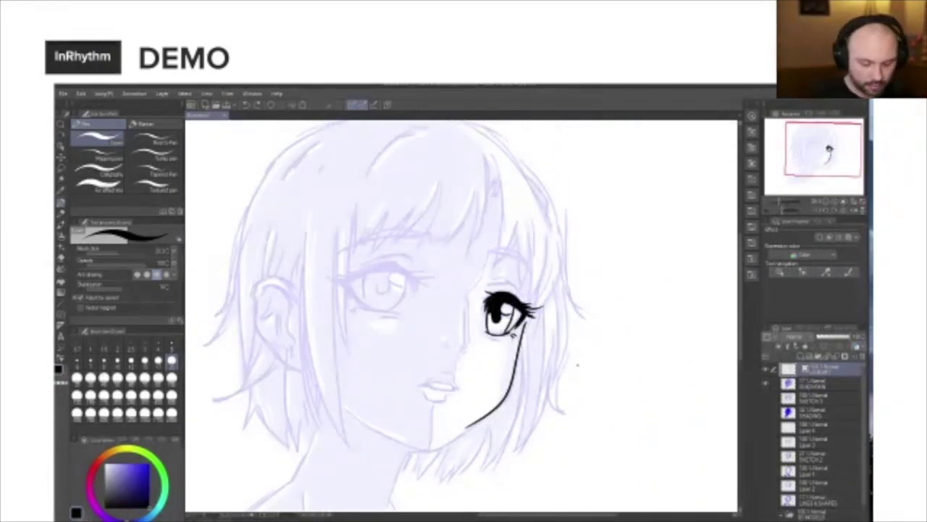
pyautogui.click(85, 517)
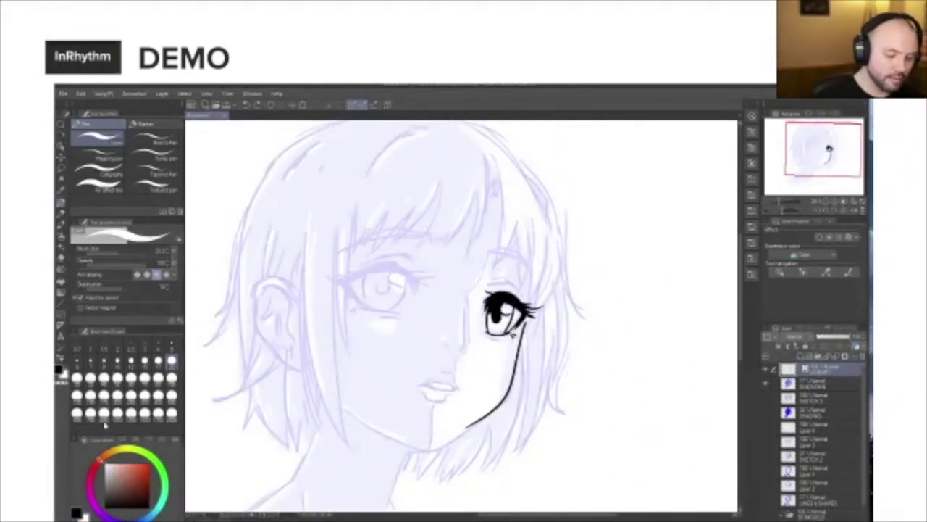
pyautogui.press('p')
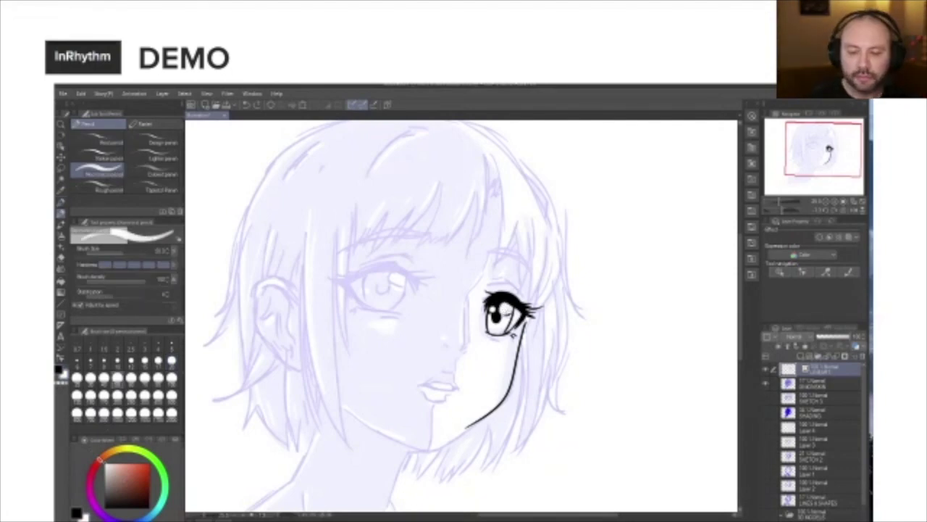
pyautogui.scroll(1, 515, 304)
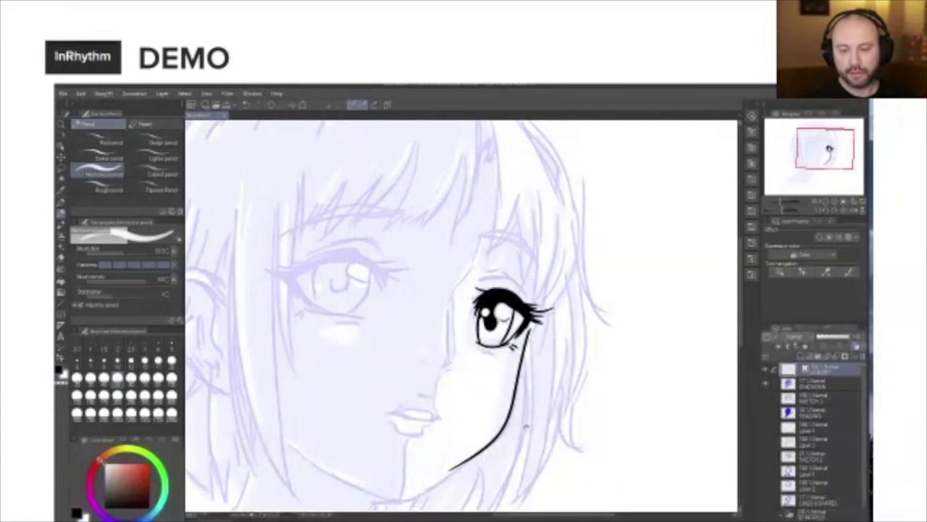
pyautogui.moveTo(525, 422); pyautogui.dragTo(566, 385)
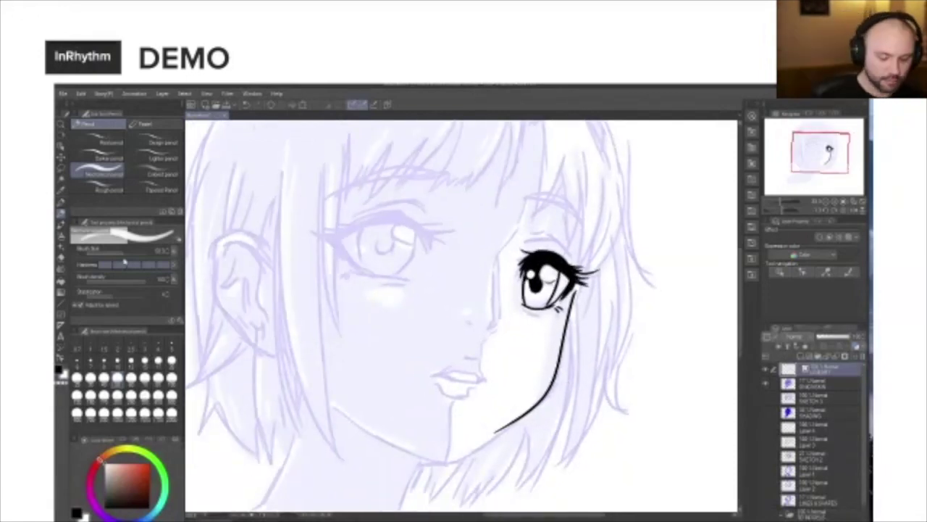
pyautogui.press('x')
# Step: Try pencilling a soft line beneath the far eye's lower lid
pyautogui.moveTo(526, 312); pyautogui.dragTo(542, 314)
pyautogui.hotkey('ctrl', 'z')
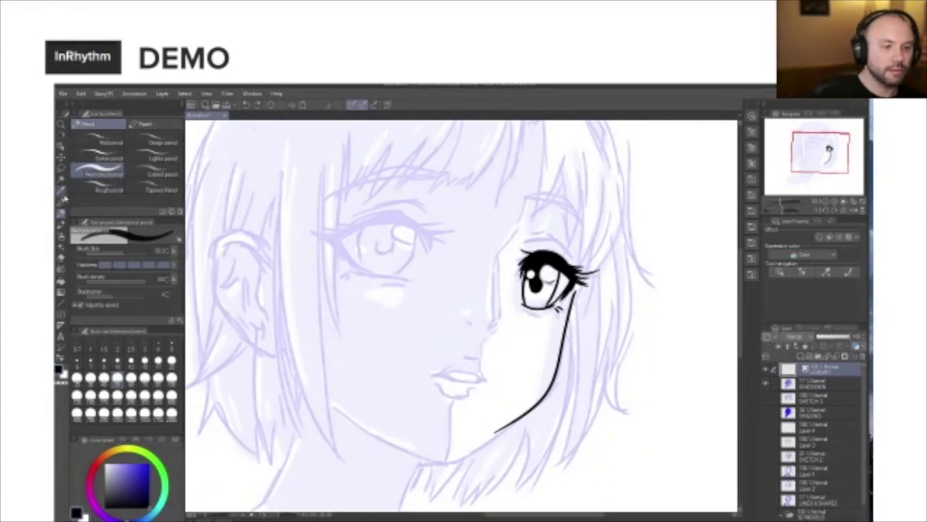
pyautogui.moveTo(523, 310); pyautogui.dragTo(563, 303)
pyautogui.hotkey('ctrl', 'z')
pyautogui.hotkey('ctrl', 'z')
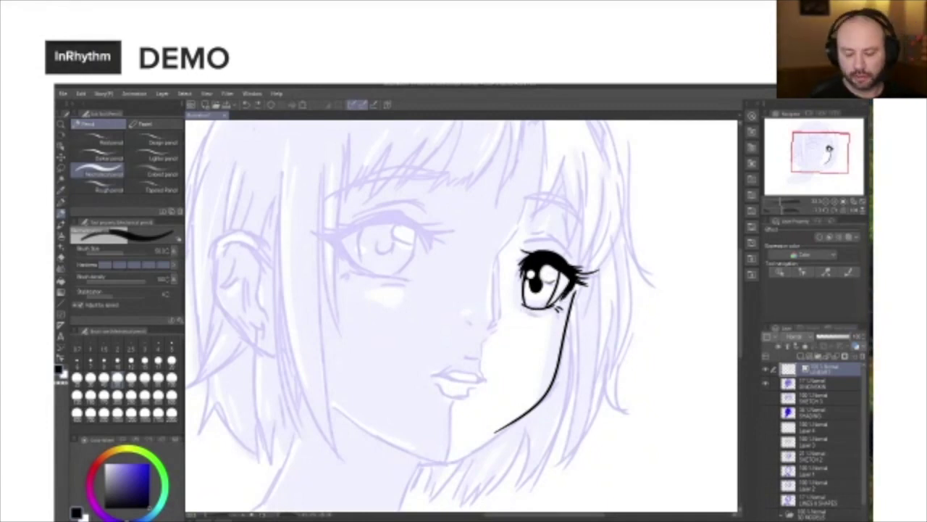
# Step: Using the Pen, ink a short line beneath the far eye's lower lid and the eyelid crease above the lashes
pyautogui.click(61, 202)
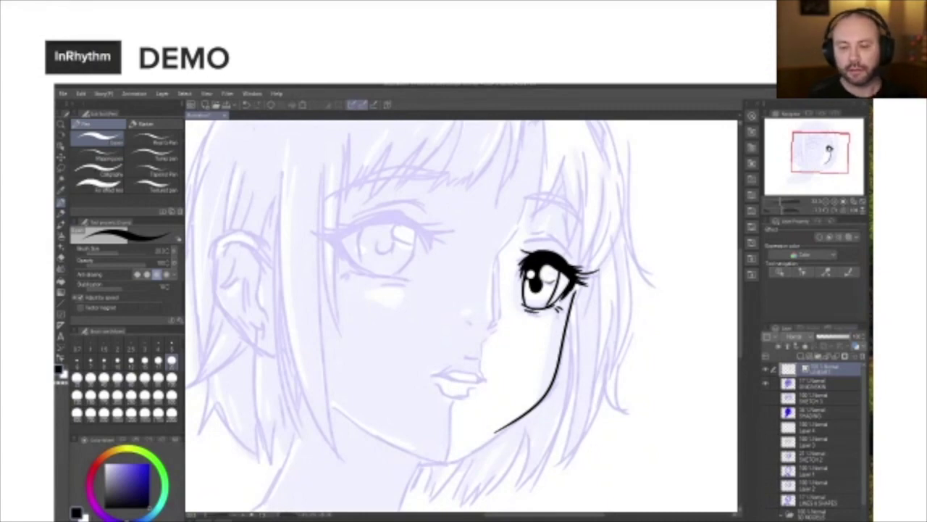
pyautogui.moveTo(565, 250)
pyautogui.mouseDown()
pyautogui.moveTo(525, 246)
pyautogui.moveTo(554, 235)
pyautogui.mouseUp()
pyautogui.moveTo(554, 312); pyautogui.dragTo(509, 374)
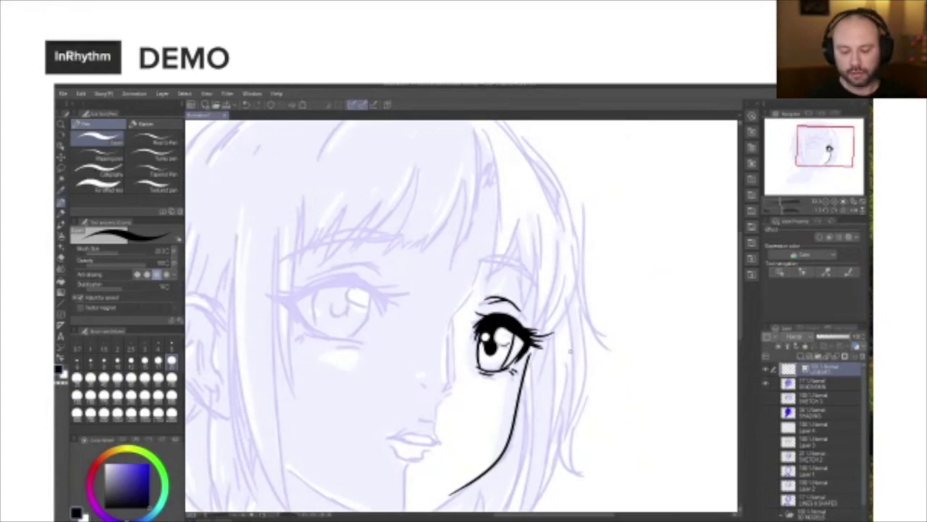
# Step: Straighten the tilted canvas view and check the inked eye and cheek line against the whole sketch, with the Pen active again
pyautogui.scroll(-2, 572, 353)
pyautogui.moveTo(584, 412); pyautogui.dragTo(585, 360)
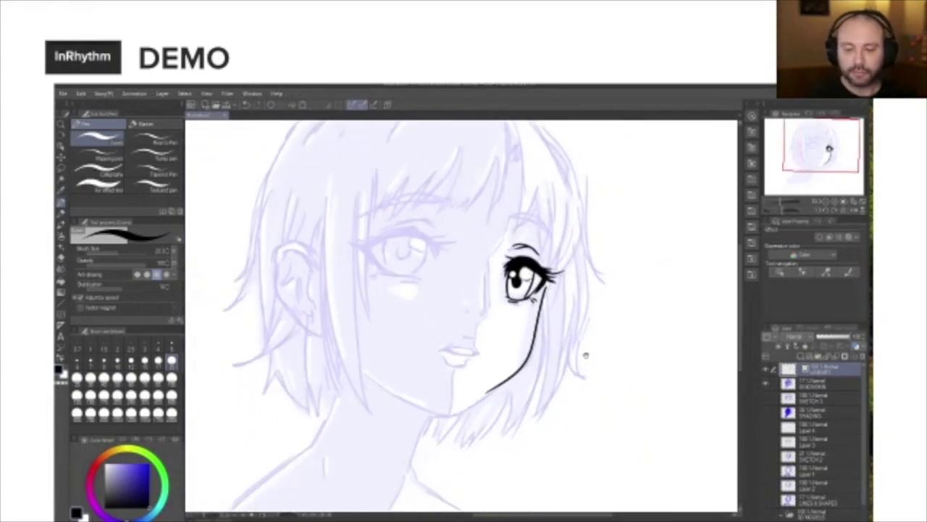
pyautogui.scroll(-3, 588, 356)
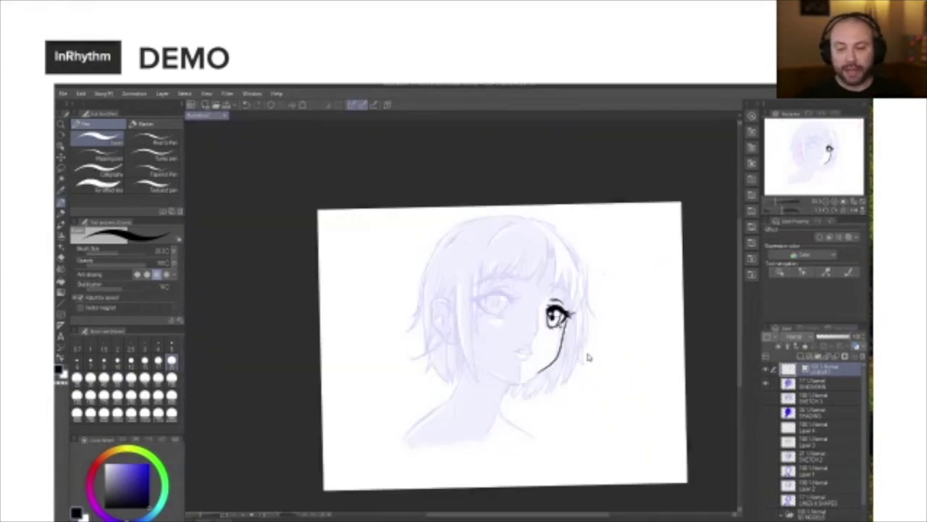
pyautogui.hotkey('shift', 'space')
pyautogui.moveTo(615, 290); pyautogui.dragTo(619, 294)
pyautogui.scroll(4, 616, 284)
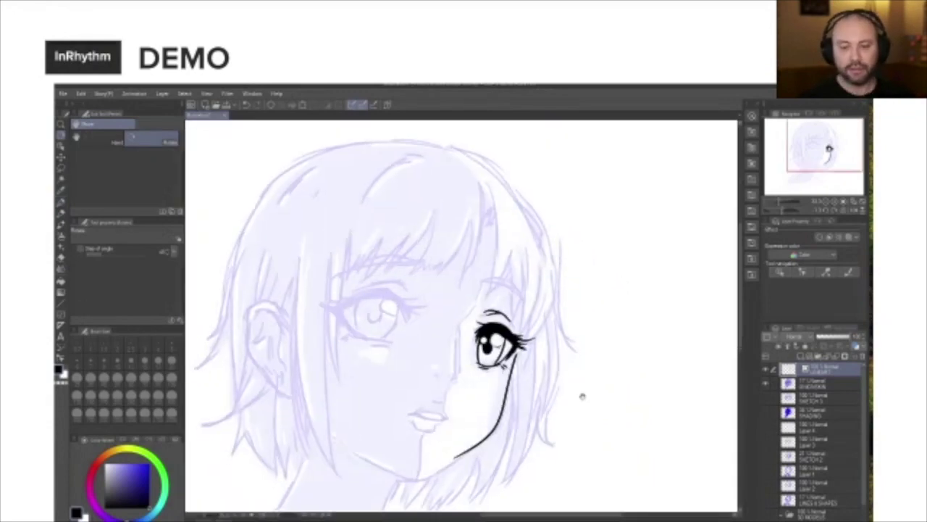
pyautogui.moveTo(576, 407); pyautogui.dragTo(606, 312)
pyautogui.moveTo(480, 389); pyautogui.dragTo(512, 453)
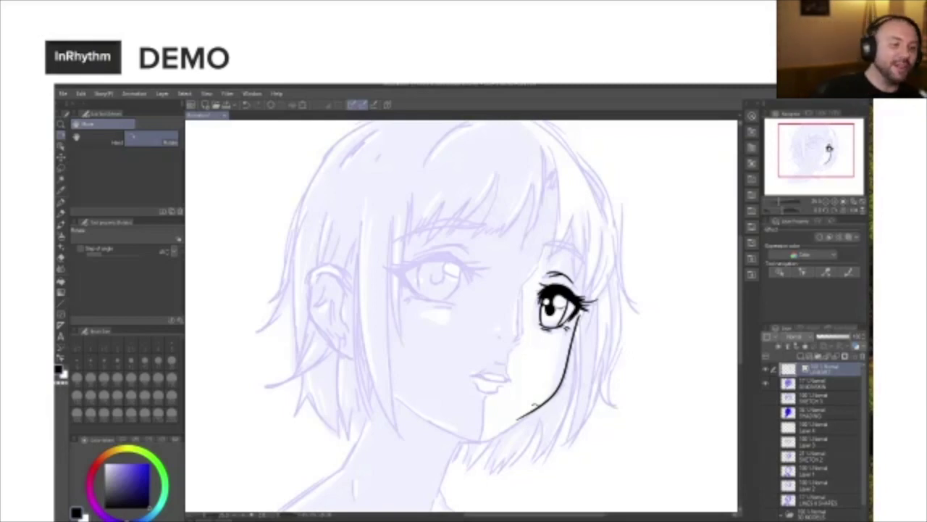
pyautogui.click(61, 204)
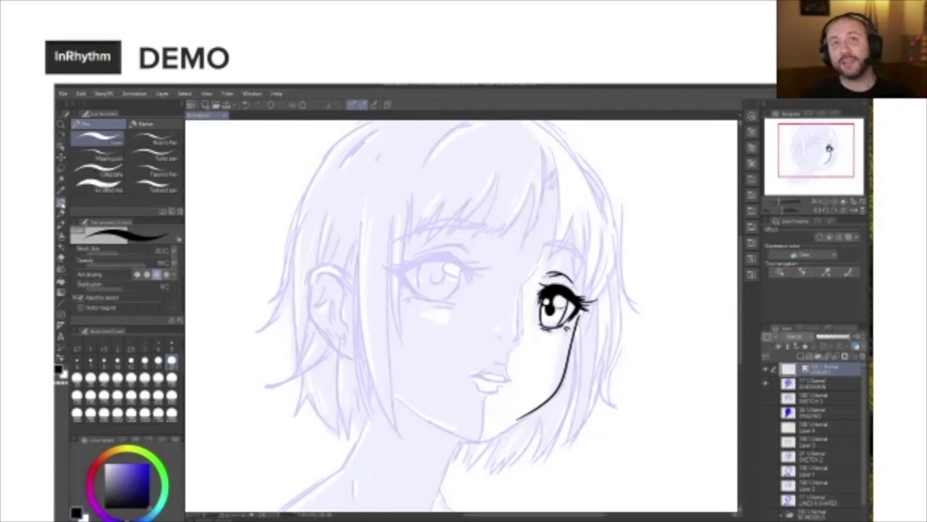
pyautogui.hotkey('ctrl', '-')
pyautogui.hotkey('ctrl', '+')
pyautogui.moveTo(507, 369); pyautogui.dragTo(518, 416)
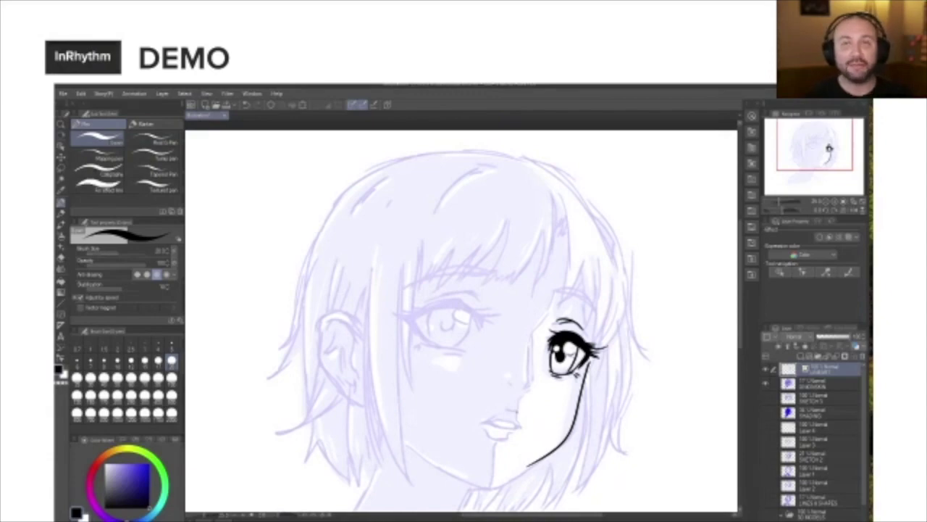